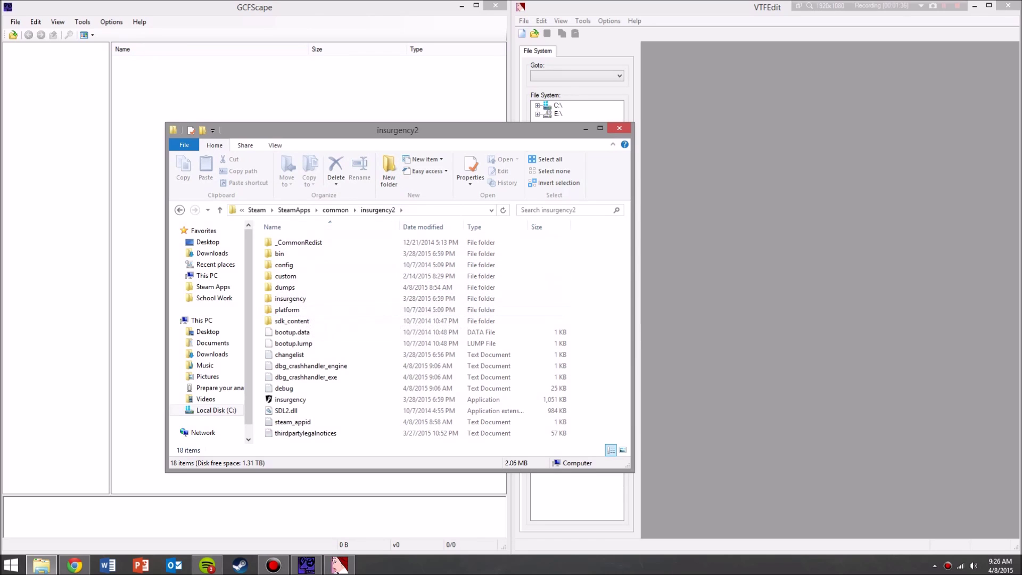
# Switch to Steam, go to the account's activity feed and enlarge the second uploaded screenshot of the M145 reticle in Insurgency
pyautogui.click(240, 566)
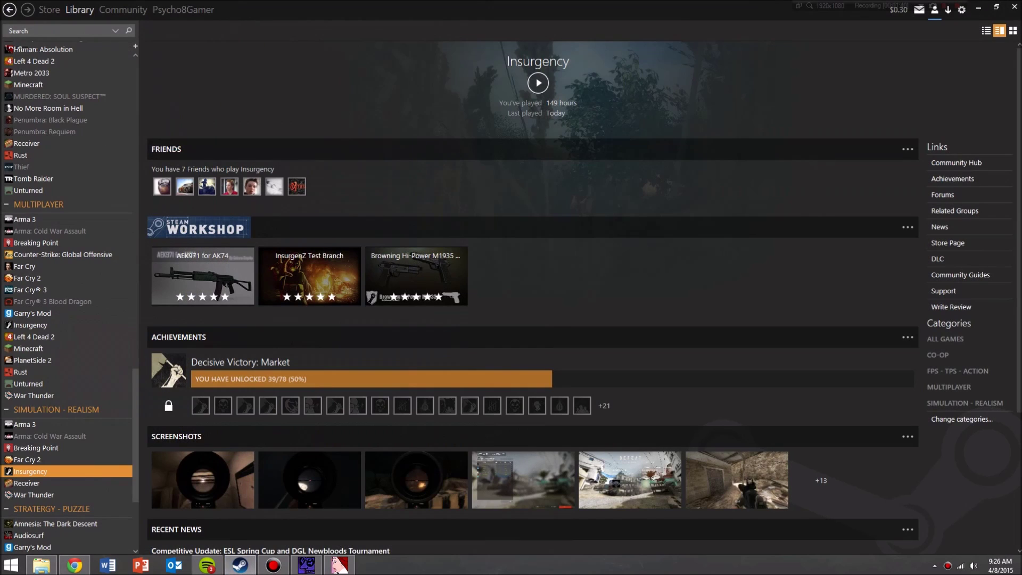
pyautogui.moveTo(184, 10)
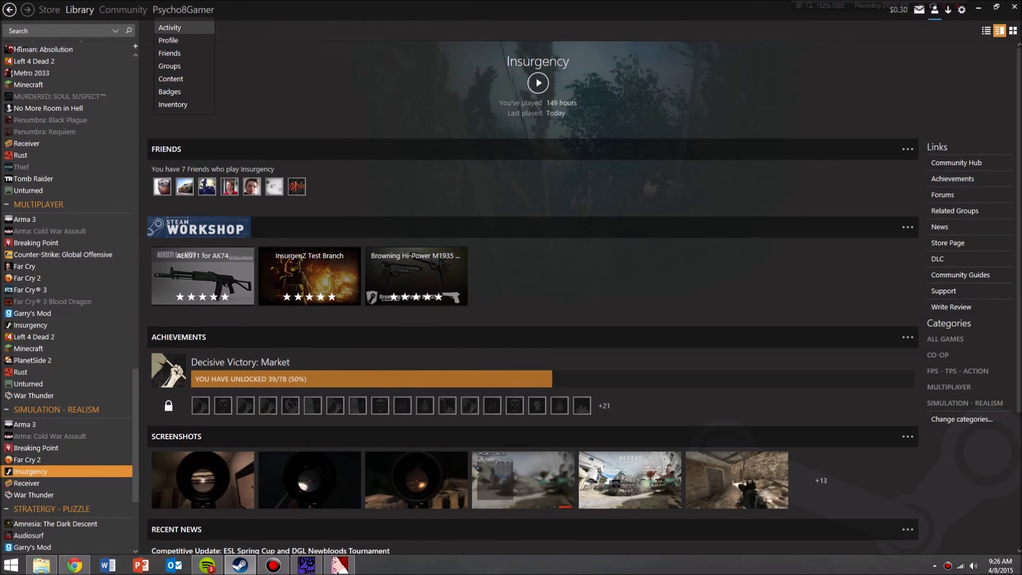
pyautogui.click(162, 28)
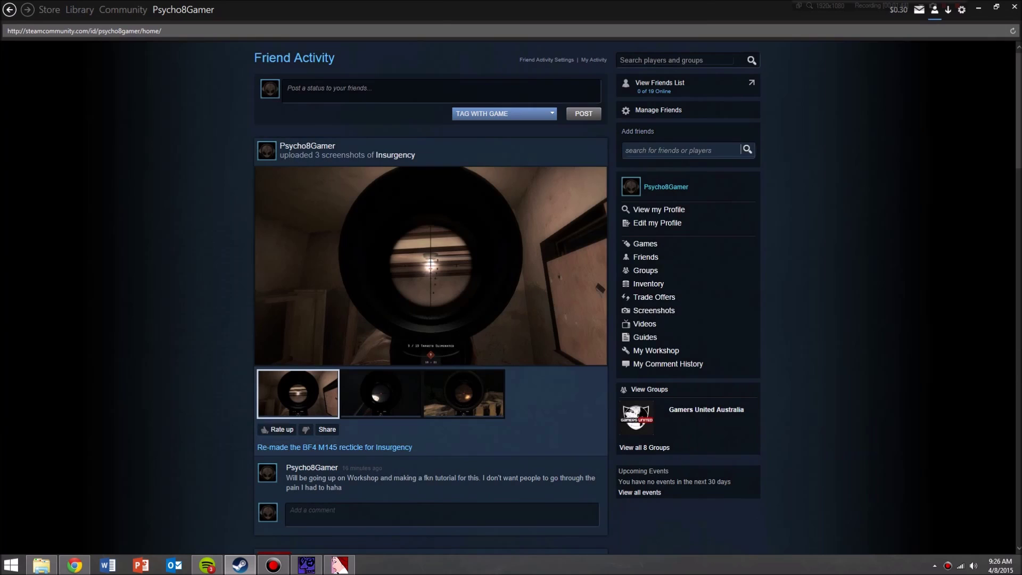
pyautogui.click(380, 394)
pyautogui.click(418, 308)
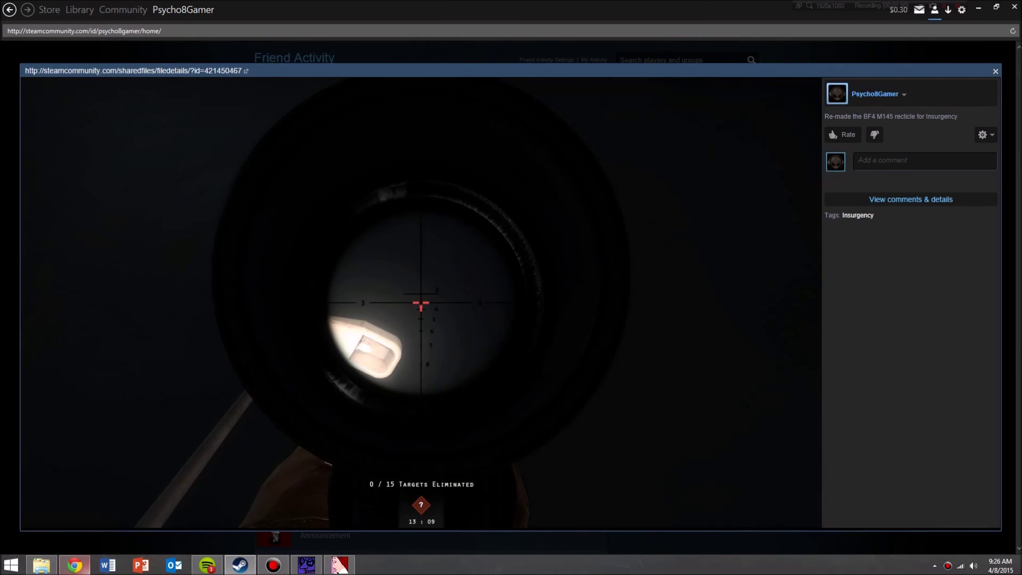
# Bring GCFScape and VTFEdit back into view and close the Chrome window with the VTFEdit tutorial video
pyautogui.click(306, 565)
pyautogui.click(339, 565)
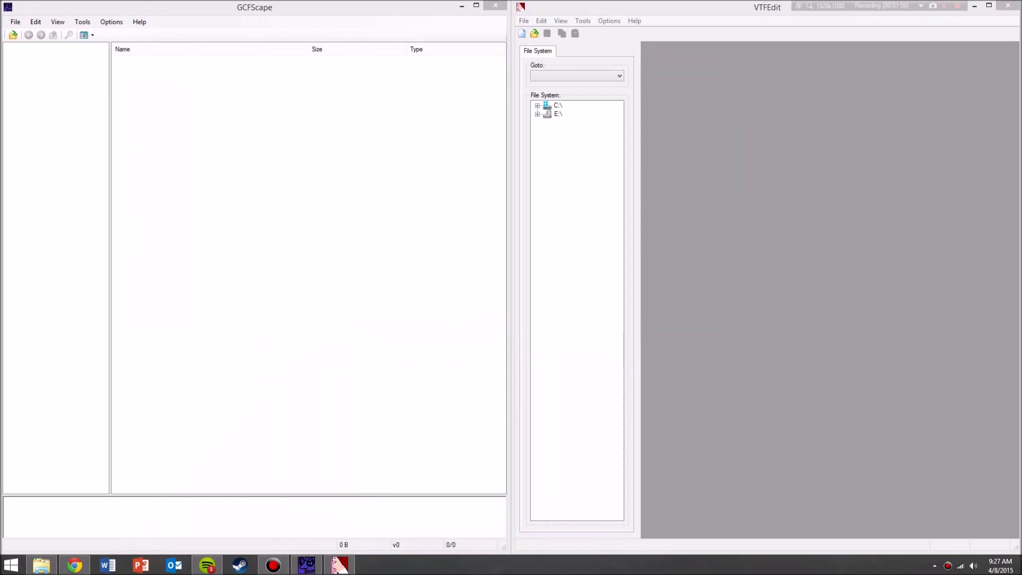
pyautogui.click(75, 565)
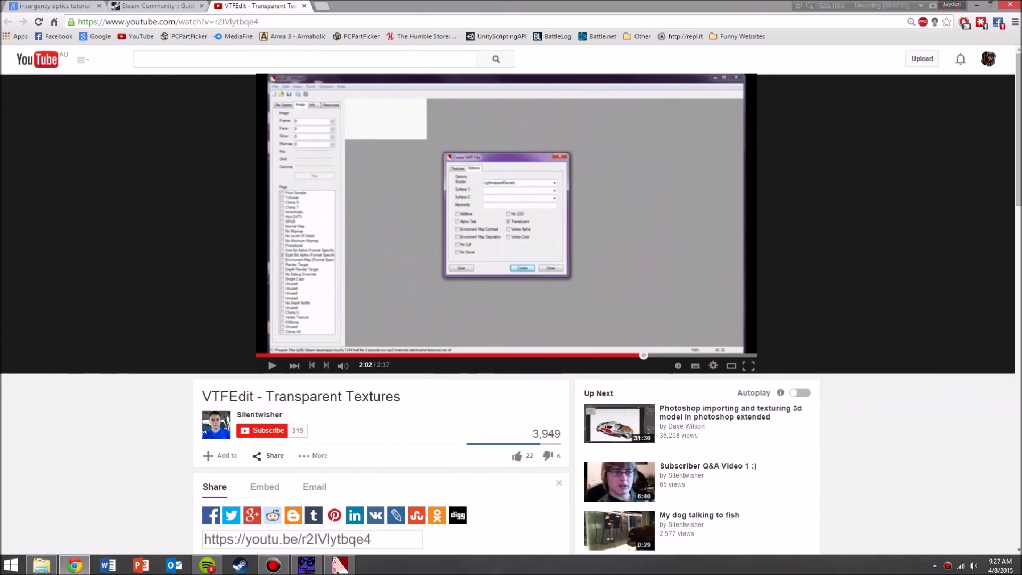
pyautogui.click(1010, 5)
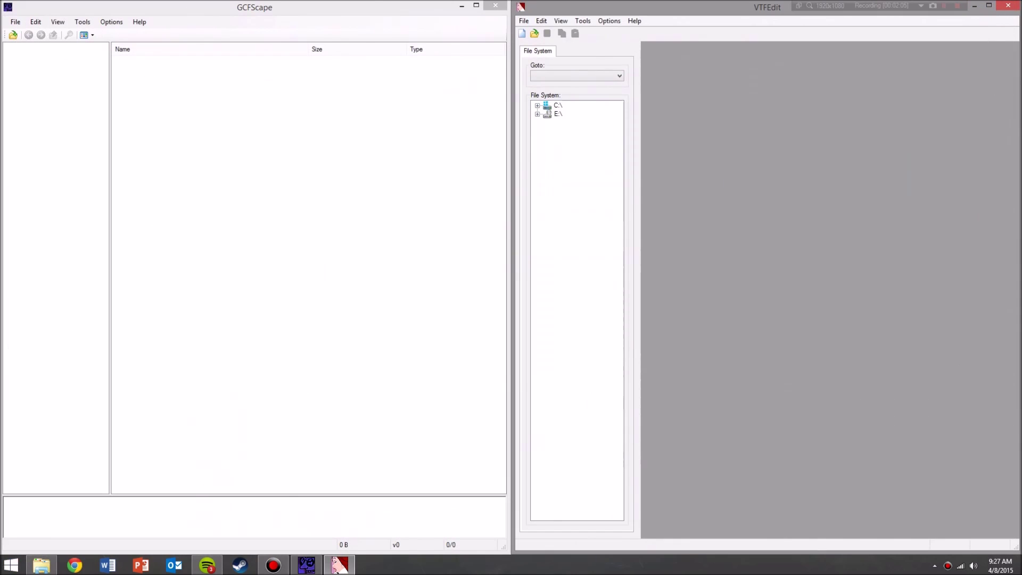
# In File Explorer, go from insurgency2 into the insurgency\custom folder and look through its VPK files
pyautogui.click(41, 565)
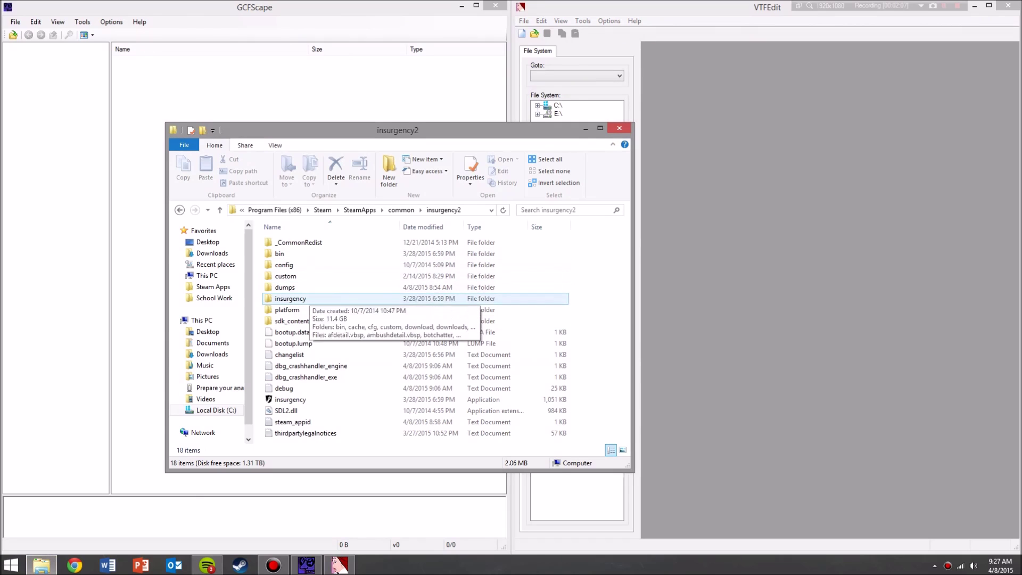
pyautogui.doubleClick(292, 298)
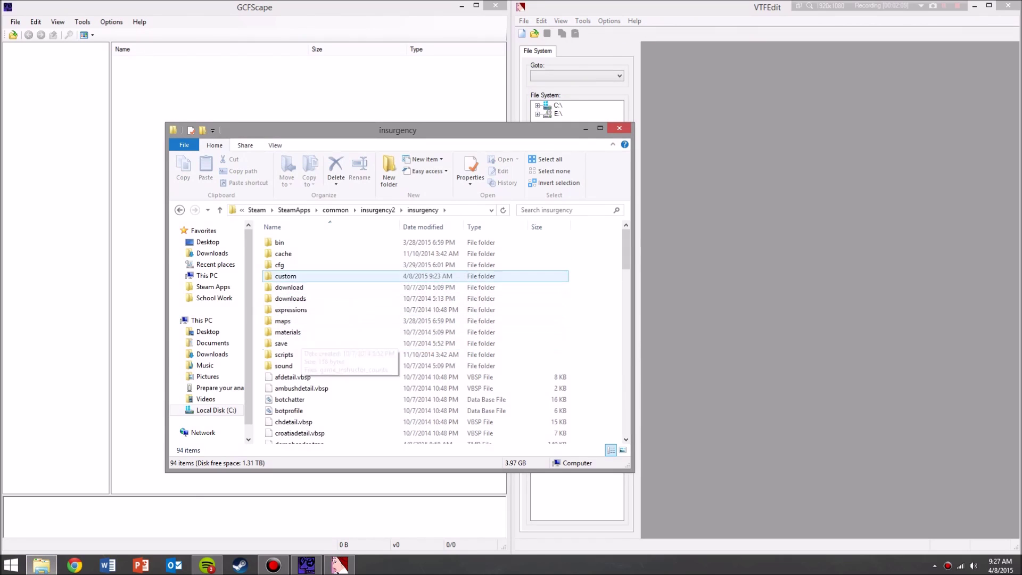
pyautogui.doubleClick(285, 276)
pyautogui.scroll(-9, 298, 261)
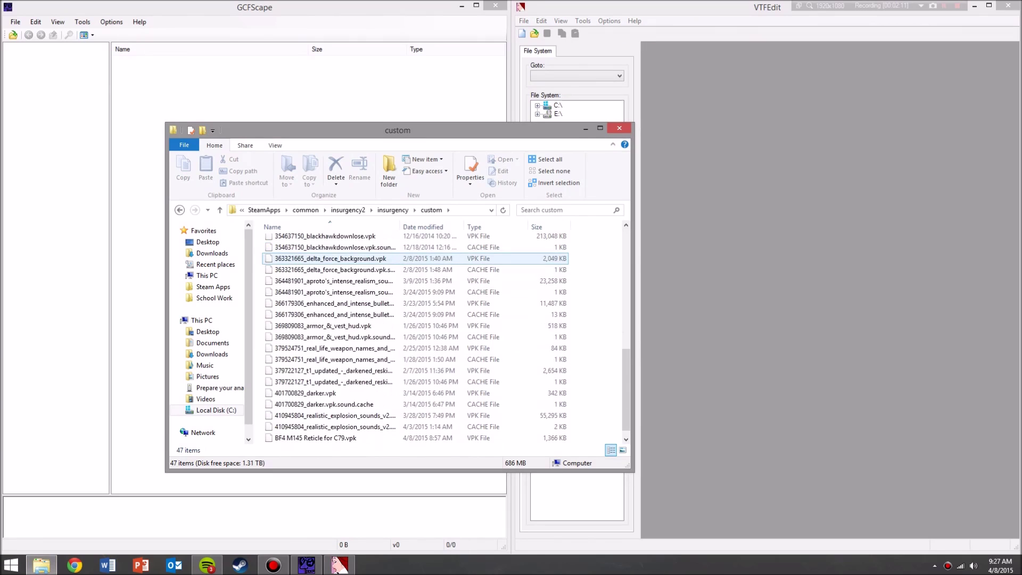
pyautogui.click(379, 326)
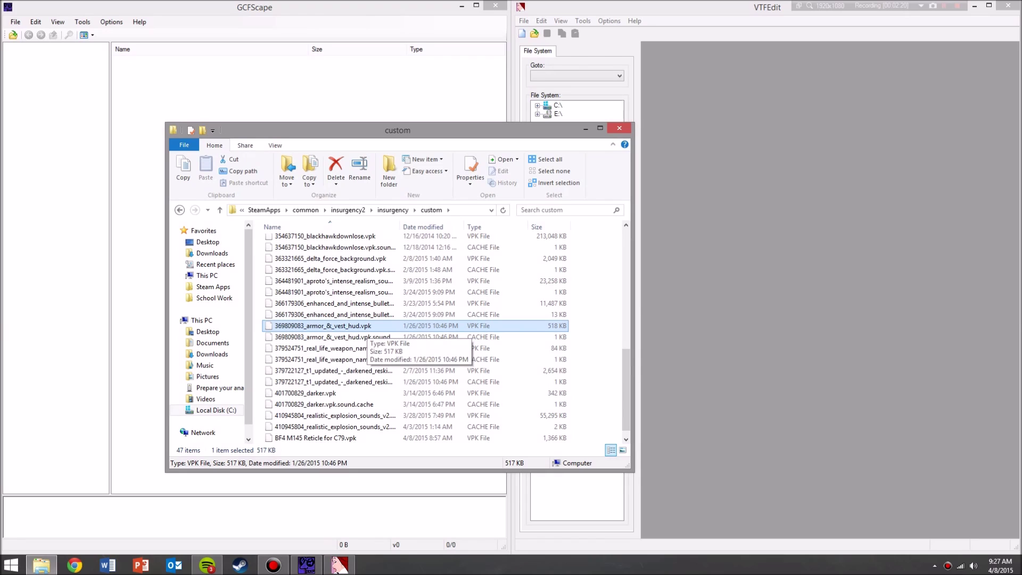
# Load BF4 M145 Reticle for C79.vpk from the custom folder into GCFScape
pyautogui.scroll(-1, 367, 305)
pyautogui.click(341, 428)
pyautogui.click(340, 438)
pyautogui.click(340, 427)
pyautogui.click(341, 438)
pyautogui.click(341, 427)
pyautogui.click(341, 438)
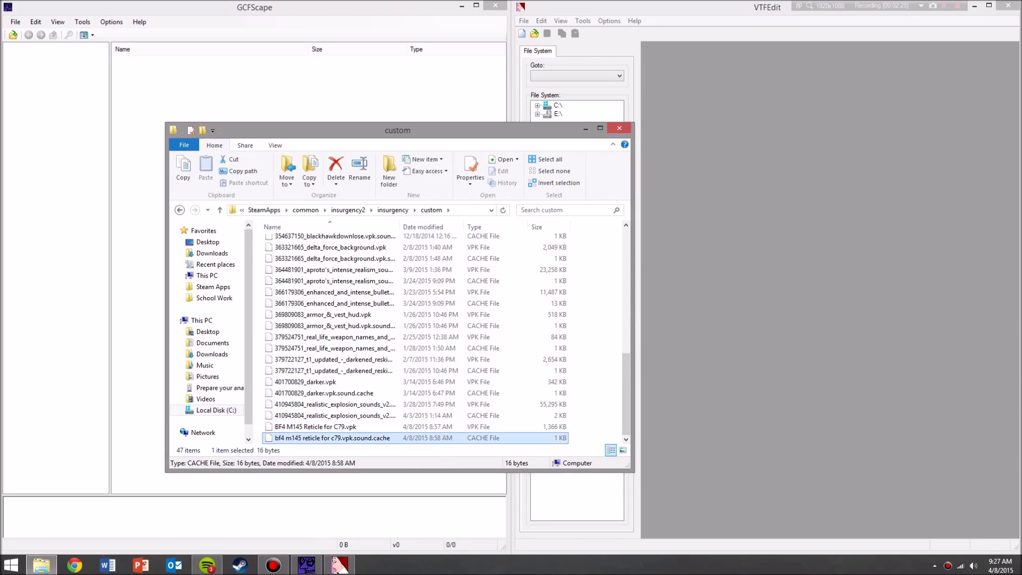
pyautogui.click(347, 427)
pyautogui.moveTo(350, 427); pyautogui.dragTo(351, 422)
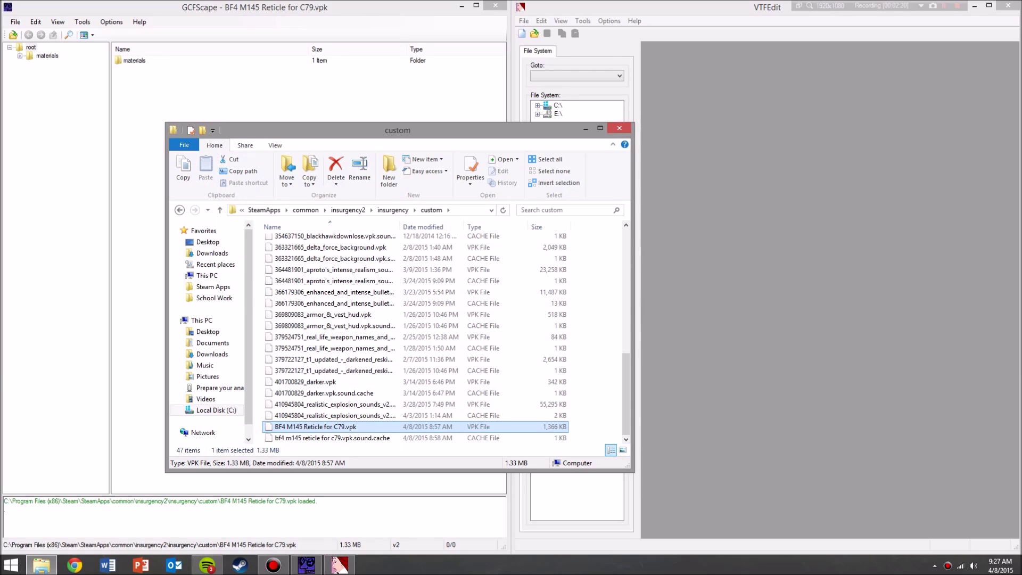
pyautogui.click(256, 90)
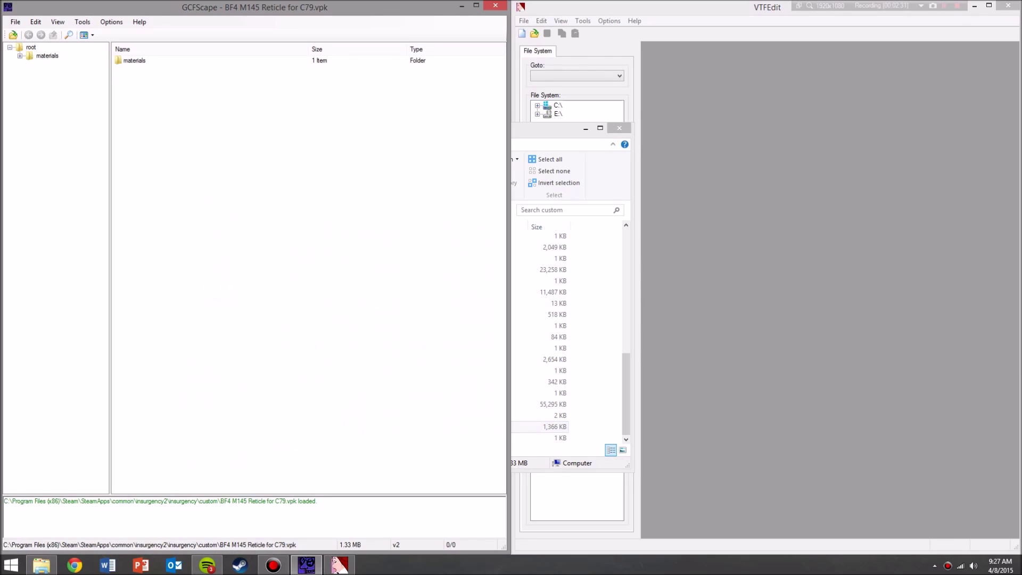
# Expand the package's materials, models, weapons and optics folders down to the elcan_reticule.vtf file
pyautogui.click(47, 56)
pyautogui.click(21, 56)
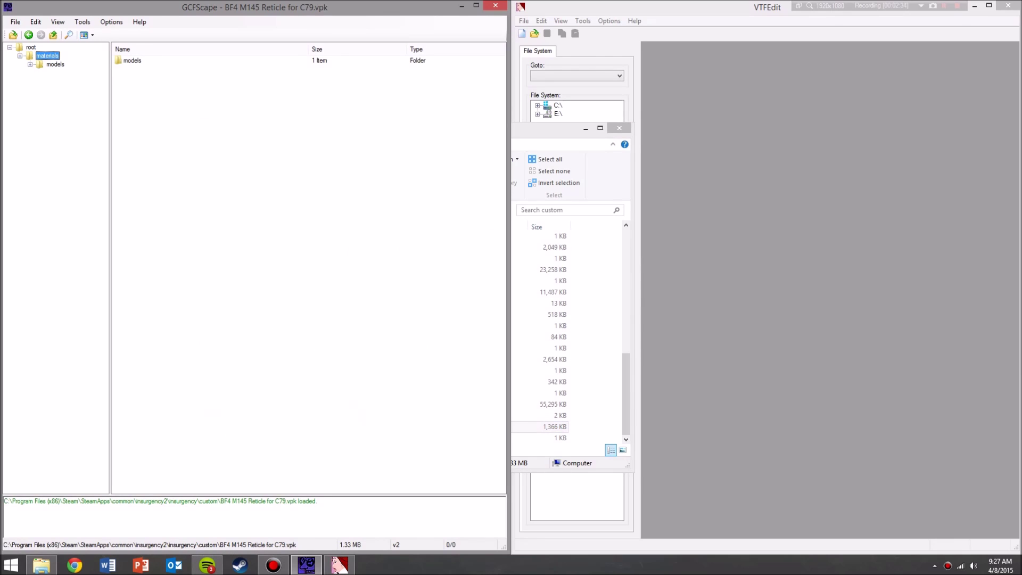
pyautogui.press('Right')
pyautogui.press('Right')
pyautogui.press('Right')
pyautogui.press('Right')
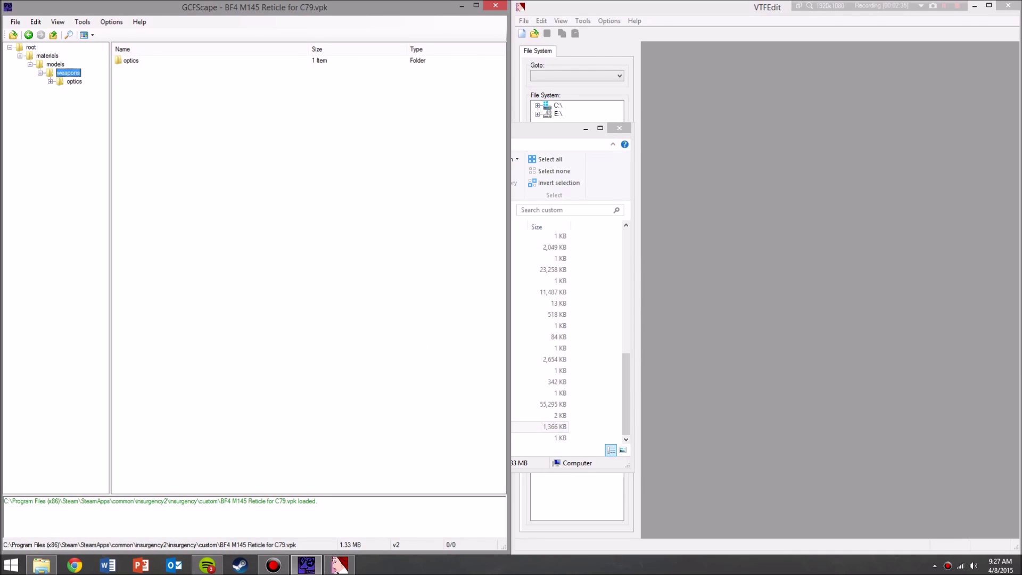
pyautogui.press('Right')
pyautogui.press('Right')
pyautogui.press('Right')
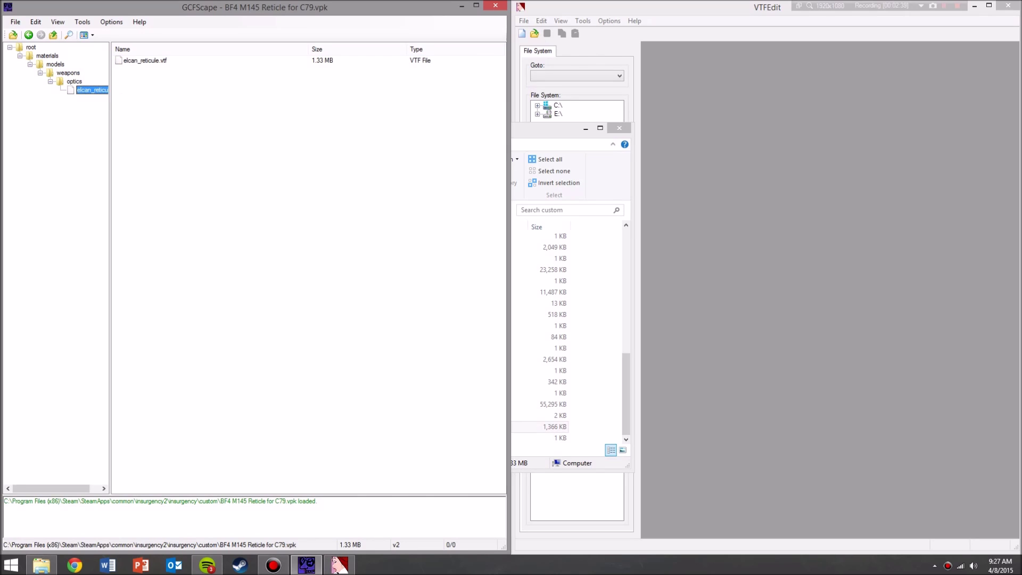
# Extract elcan_reticule.vtf from GCFScape to the desktop, keeping the extracted file uncovered by the File Explorer window
pyautogui.click(306, 565)
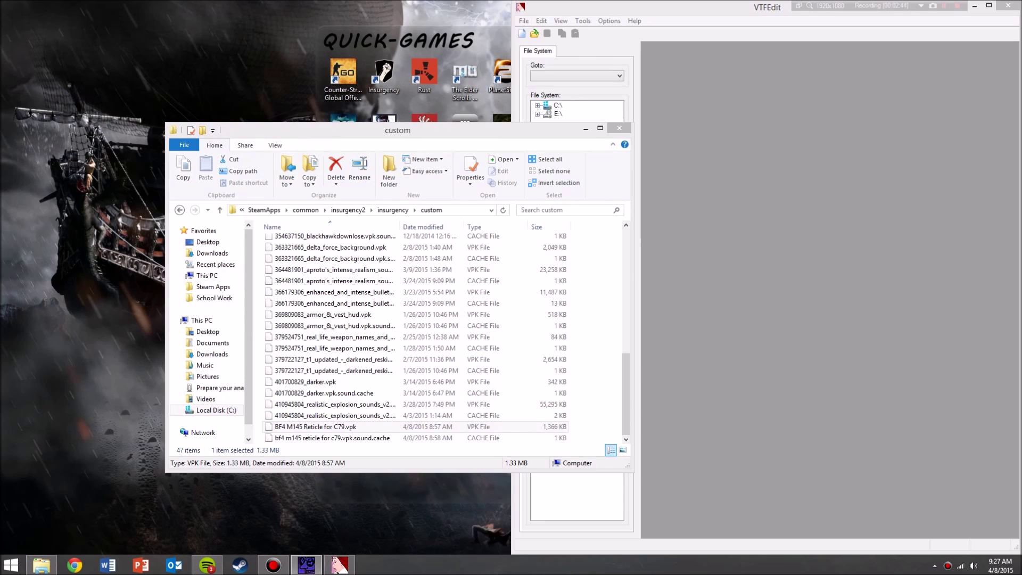
pyautogui.moveTo(115, 234); pyautogui.dragTo(99, 245)
pyautogui.moveTo(426, 131); pyautogui.dragTo(398, 167)
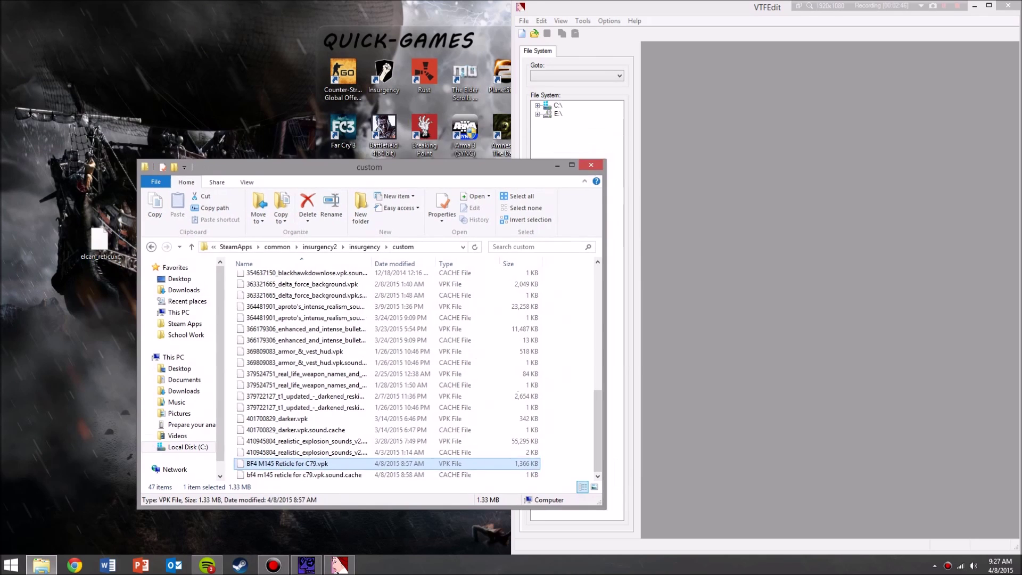
# Open the extracted elcan_reticule.vtf in VTFEdit and view the whole reticle texture in a maximized window
pyautogui.click(687, 213)
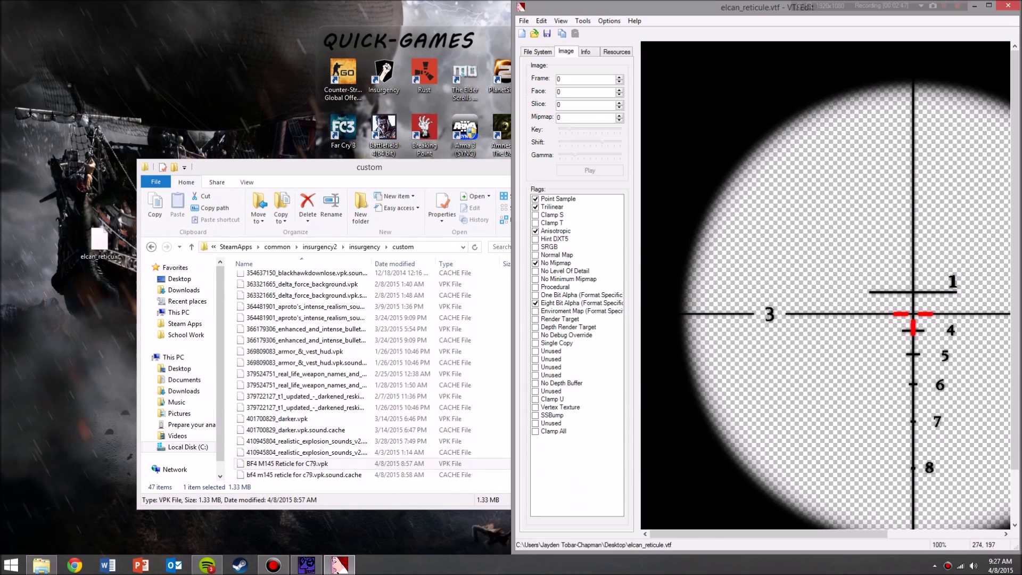
pyautogui.moveTo(676, 8); pyautogui.dragTo(266, 0)
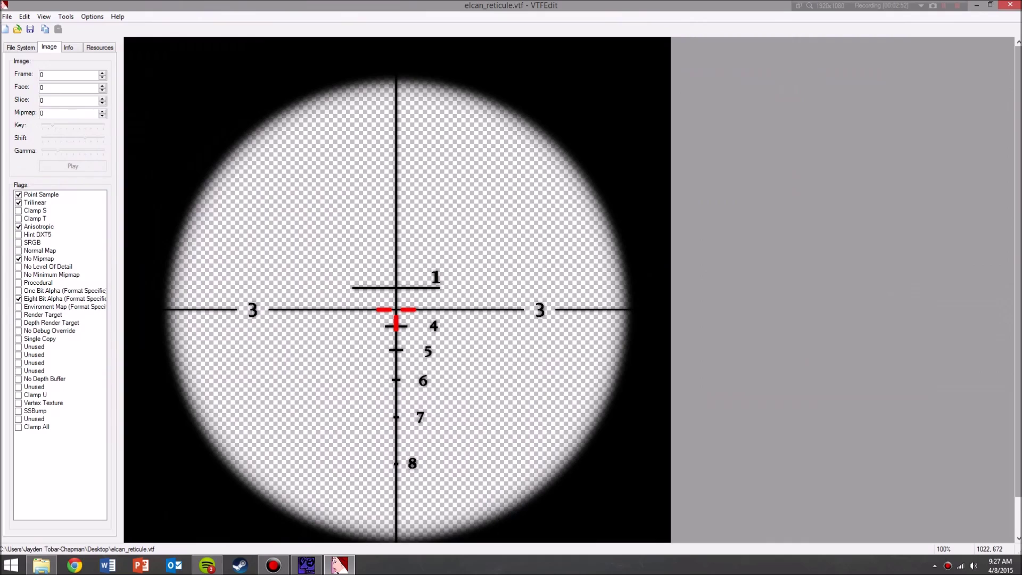
pyautogui.scroll(-1, 668, 354)
pyautogui.scroll(2, 396, 282)
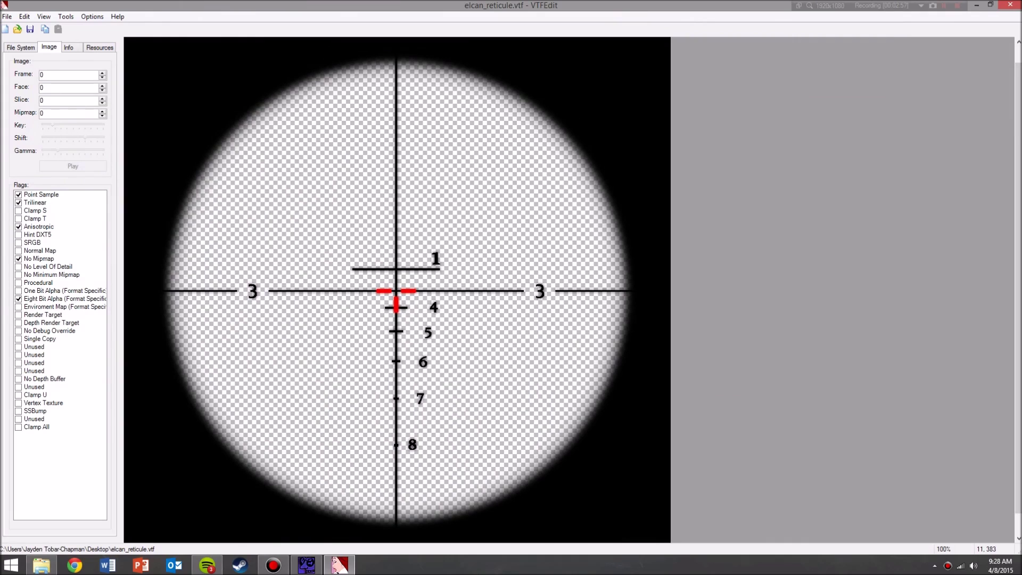
pyautogui.hotkey('alt', 'Tab')
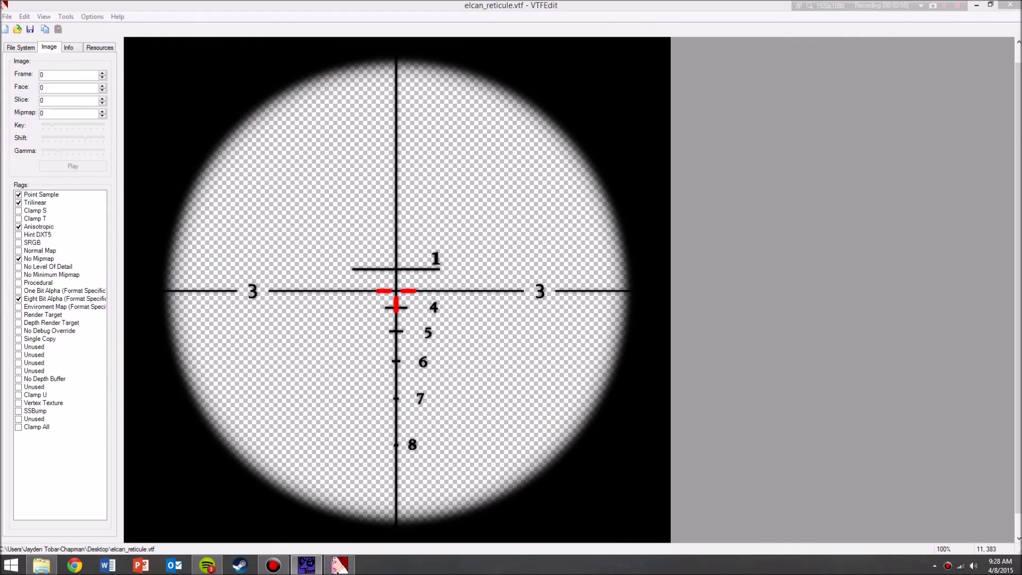
pyautogui.moveTo(1, 176); pyautogui.dragTo(444, 1)
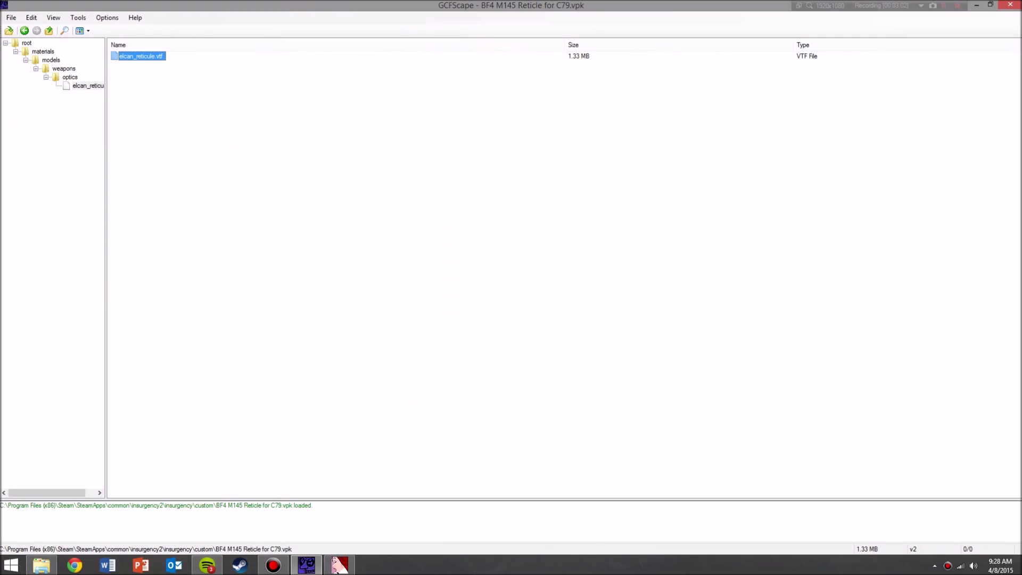
pyautogui.hotkey('alt', 'Tab')
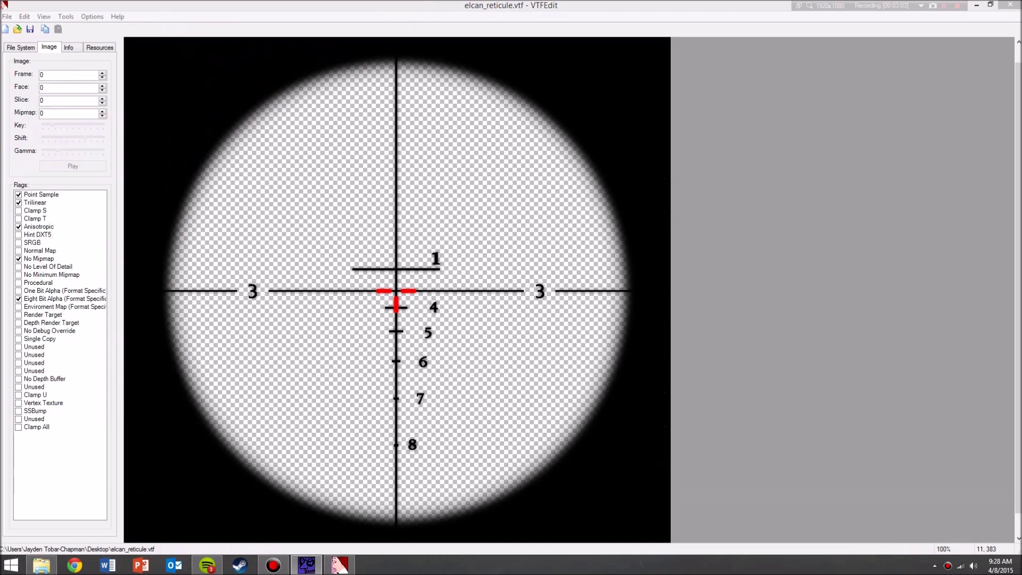
pyautogui.moveTo(589, 5); pyautogui.dragTo(677, 182)
pyautogui.moveTo(469, 166); pyautogui.dragTo(312, 233)
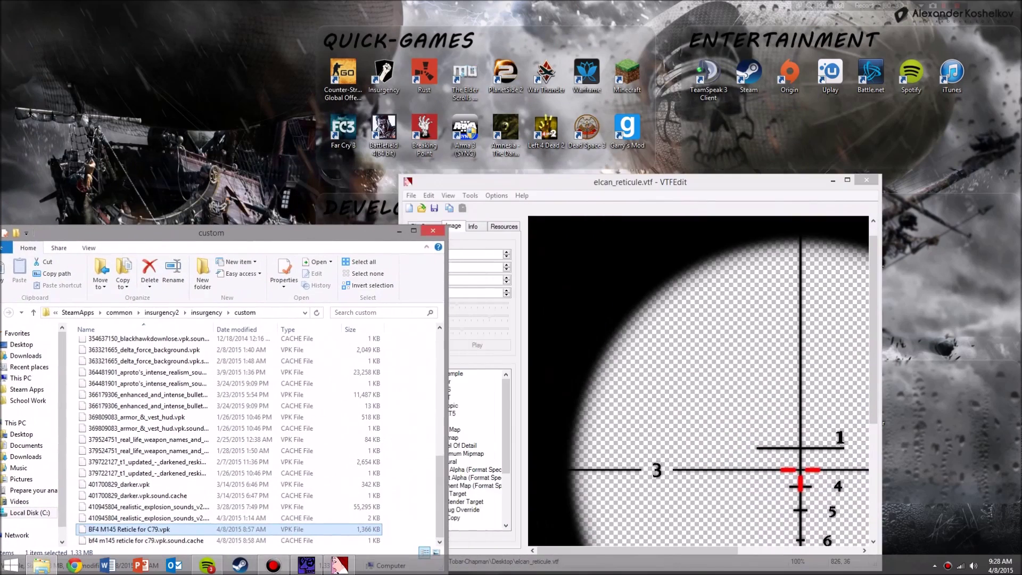
pyautogui.moveTo(641, 182); pyautogui.dragTo(707, 324)
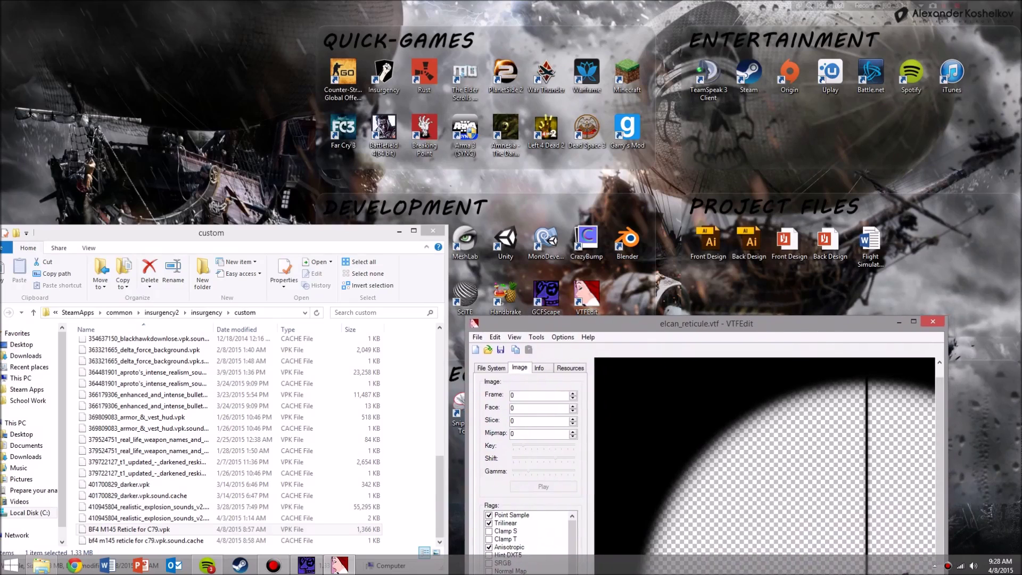
pyautogui.moveTo(708, 323); pyautogui.dragTo(1020, 203)
pyautogui.moveTo(239, 233); pyautogui.dragTo(282, 92)
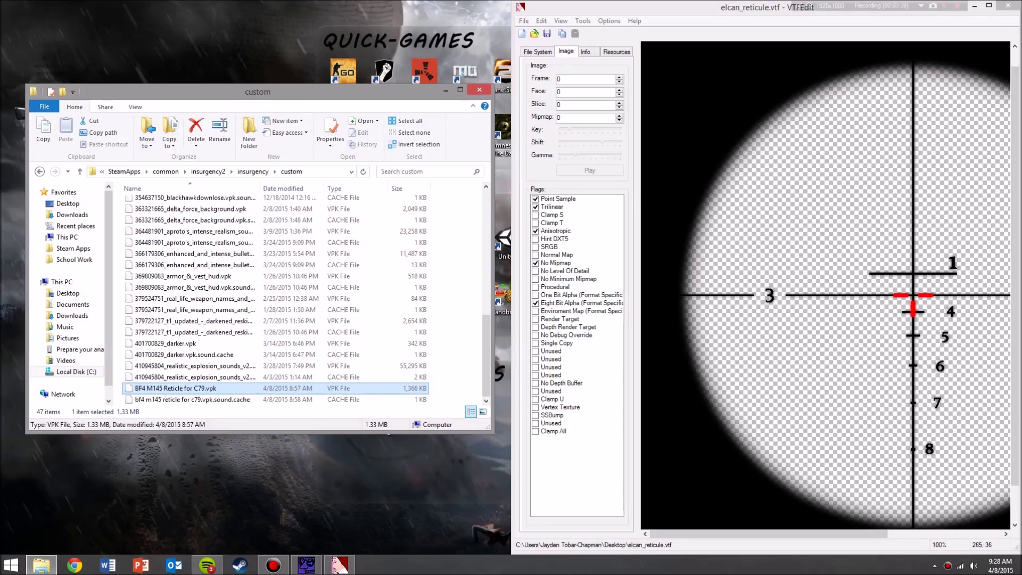
# Close the VTFEdit, GCFScape and File Explorer windows to clear the desktop
pyautogui.moveTo(773, 7); pyautogui.dragTo(108, 65)
pyautogui.click(329, 63)
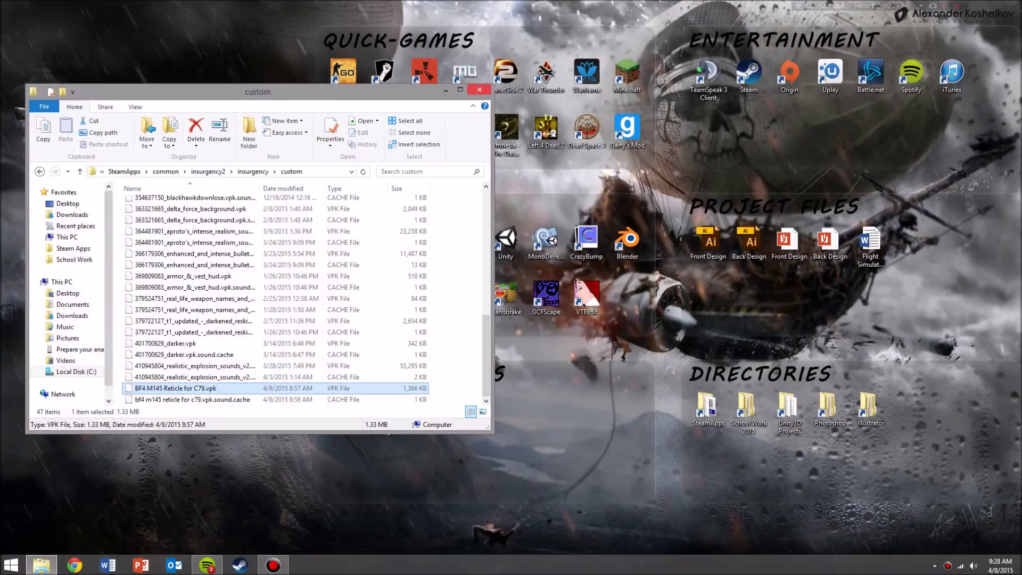
pyautogui.hotkey('alt', 'F4')
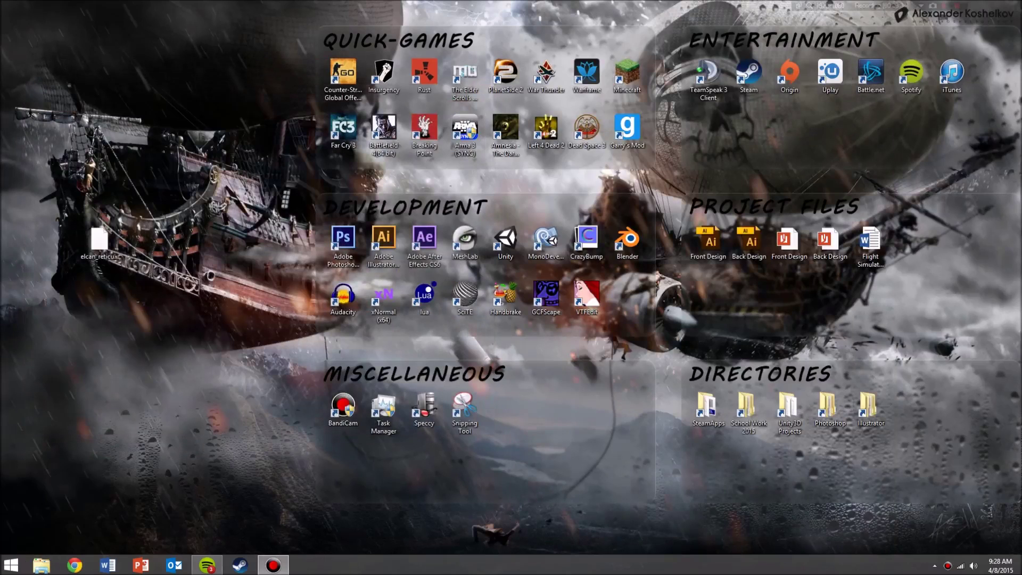
# Launch Adobe Photoshop CS6 (64 Bit) from the desktop and minimize its window once it has loaded
pyautogui.doubleClick(344, 245)
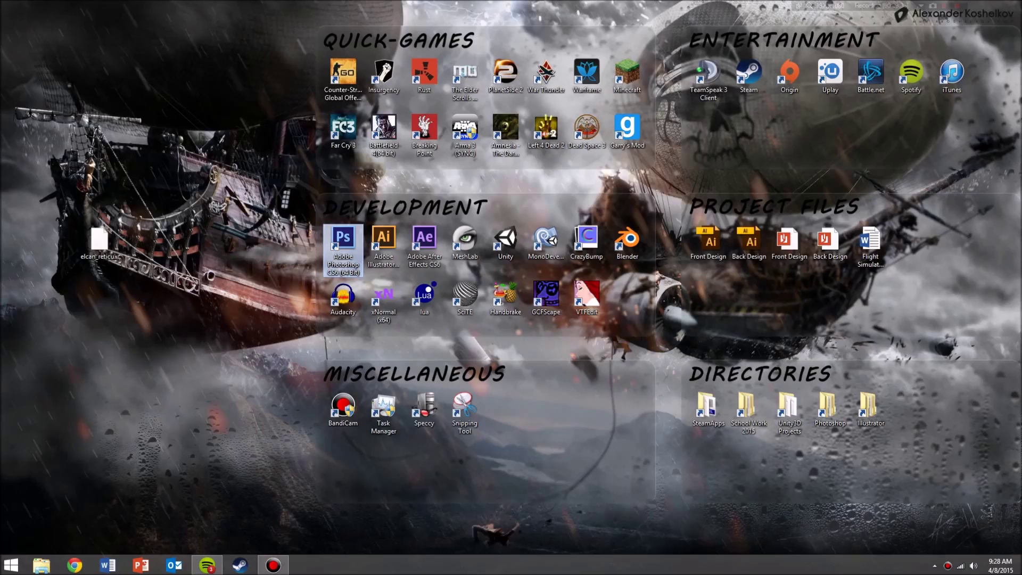
pyautogui.press('Return')
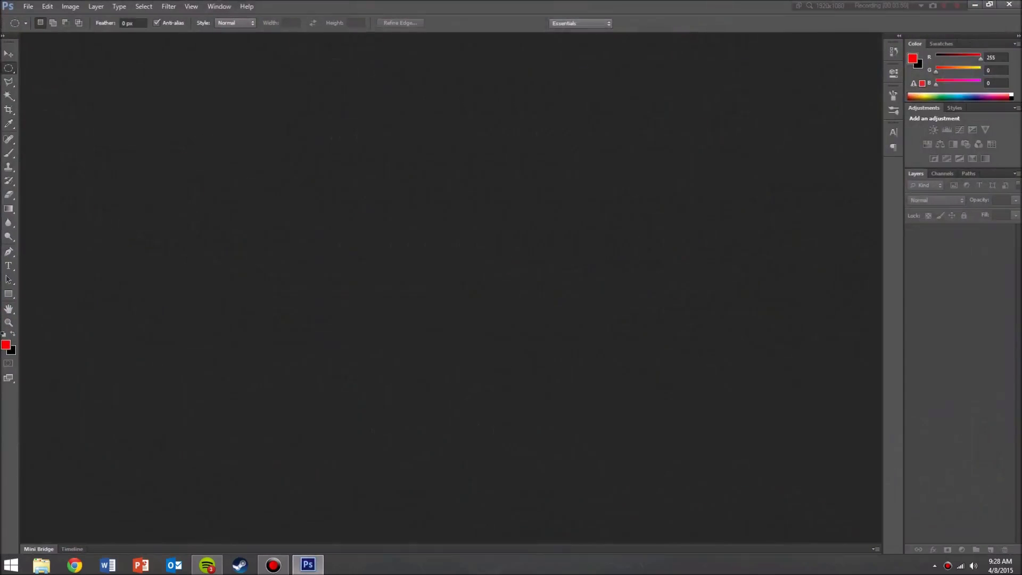
pyautogui.click(975, 5)
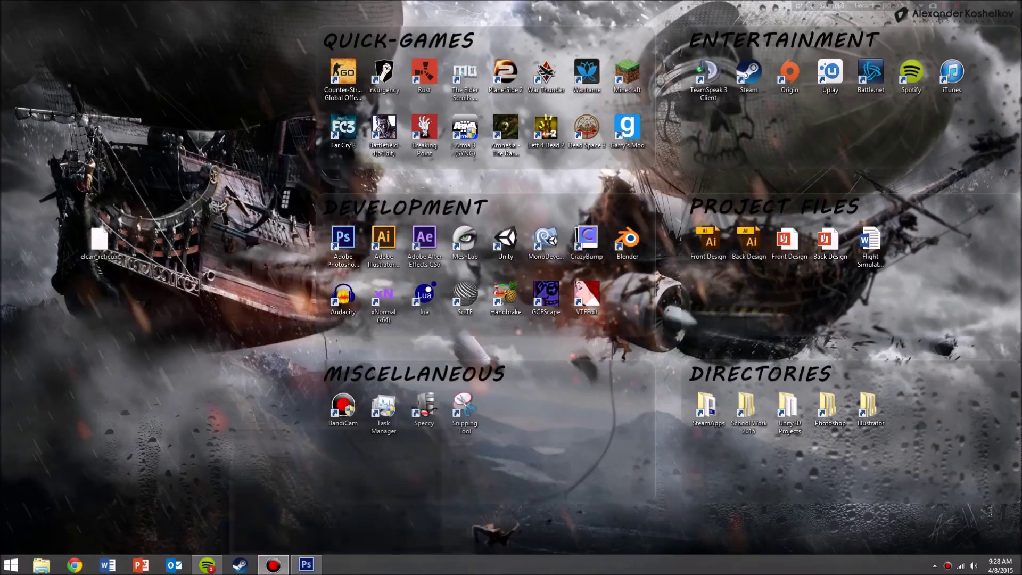
# Launch GCFScape, start opening a package and browse to C:\Program Files (x86)\Steam\SteamApps
pyautogui.doubleClick(546, 296)
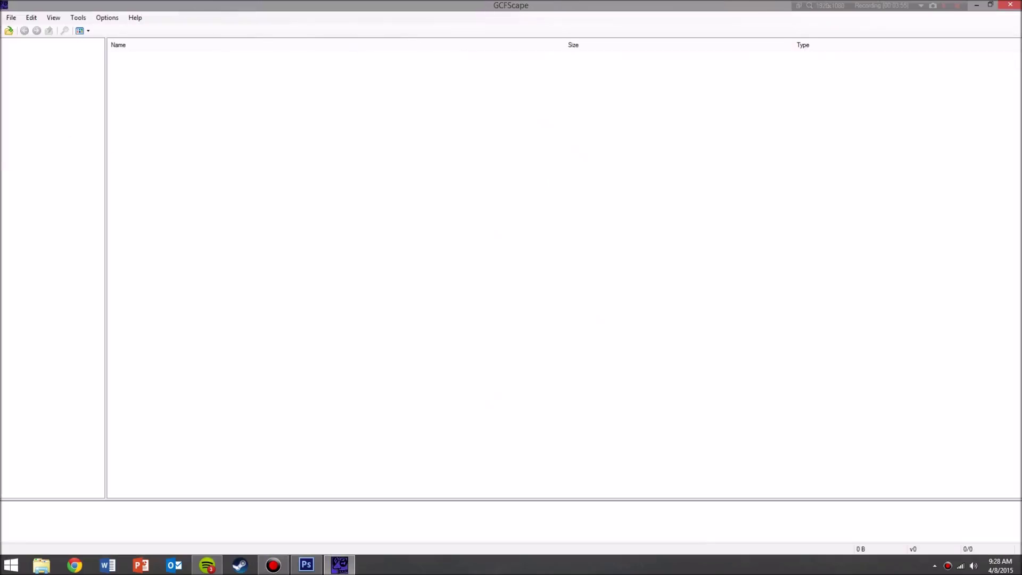
pyautogui.click(11, 17)
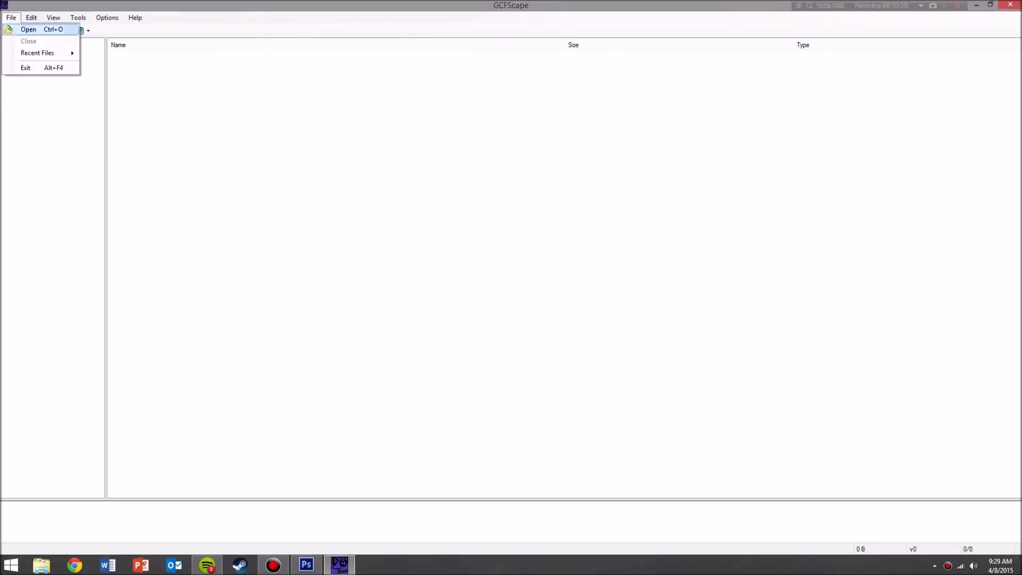
pyautogui.click(32, 28)
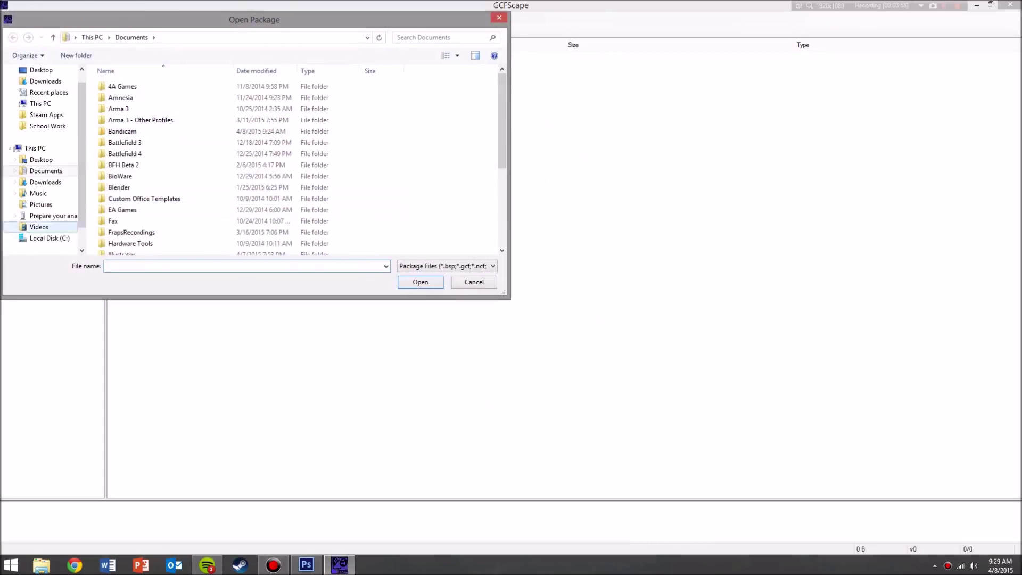
pyautogui.click(46, 115)
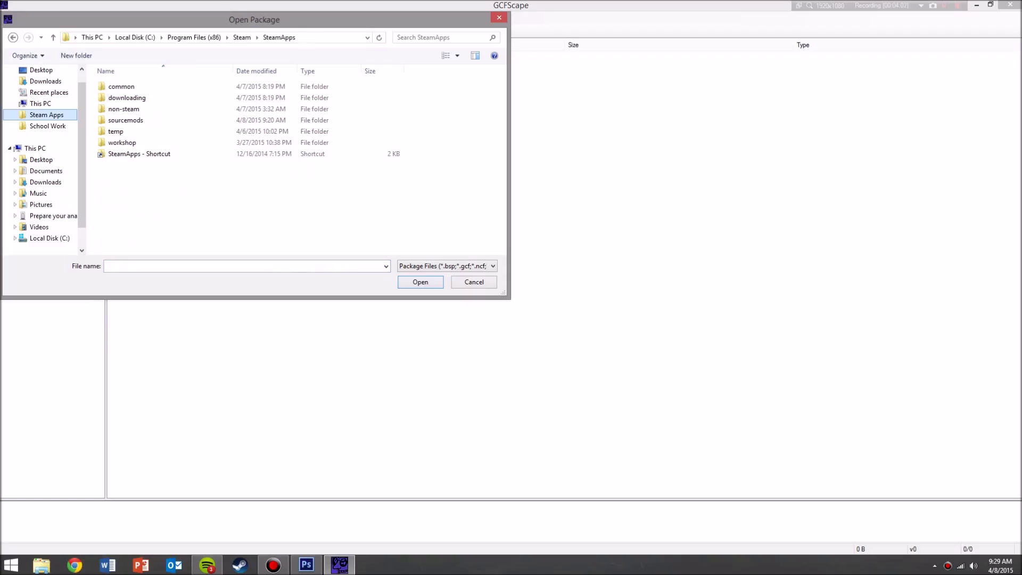
pyautogui.click(49, 239)
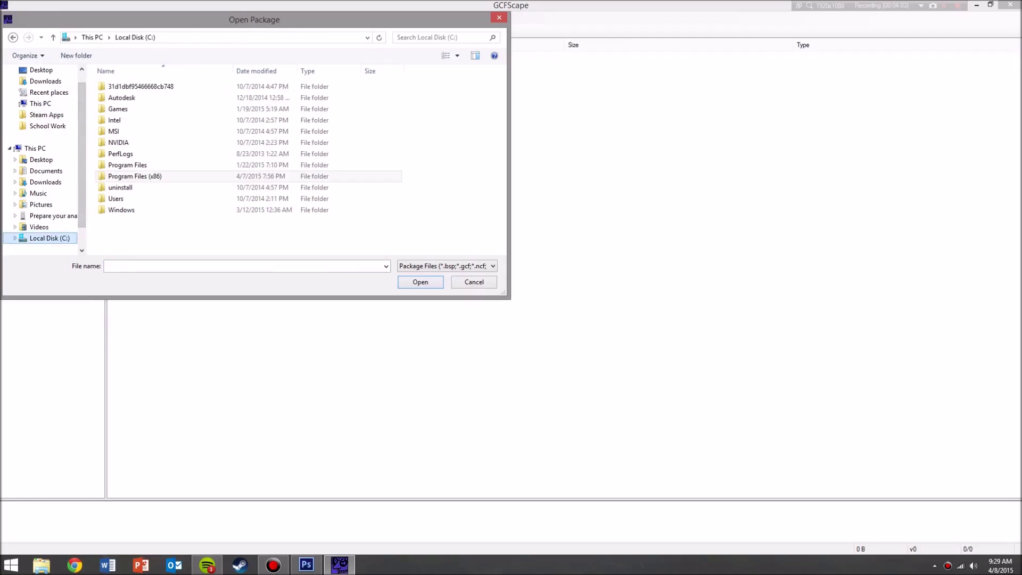
pyautogui.doubleClick(138, 175)
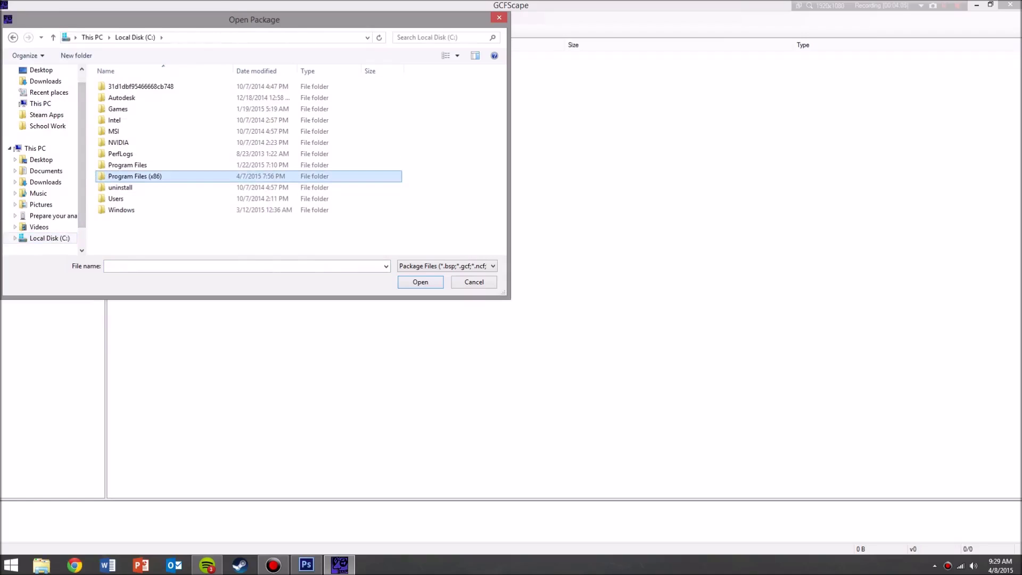
pyautogui.press('s')
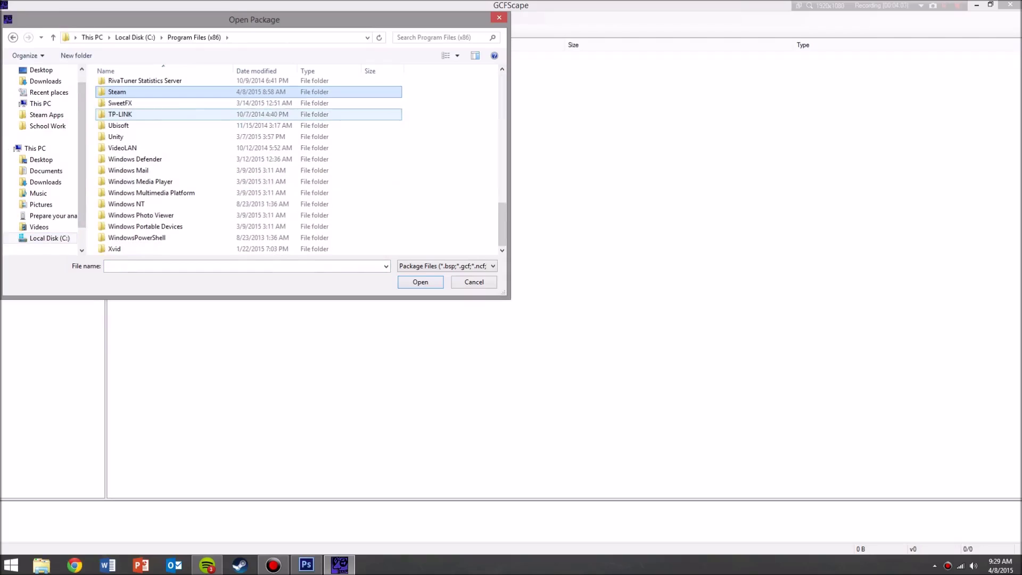
pyautogui.doubleClick(138, 94)
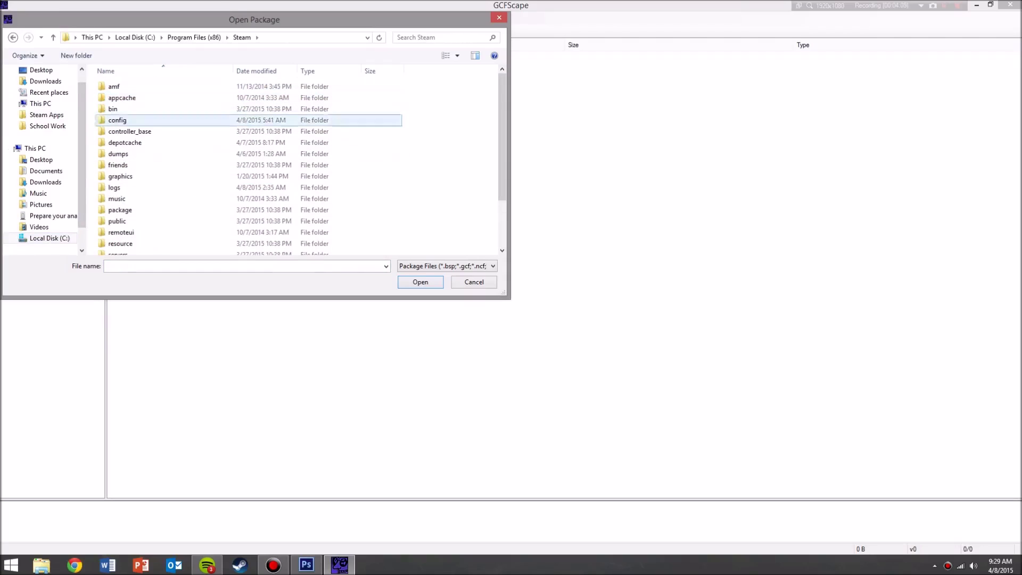
pyautogui.scroll(-2, 160, 126)
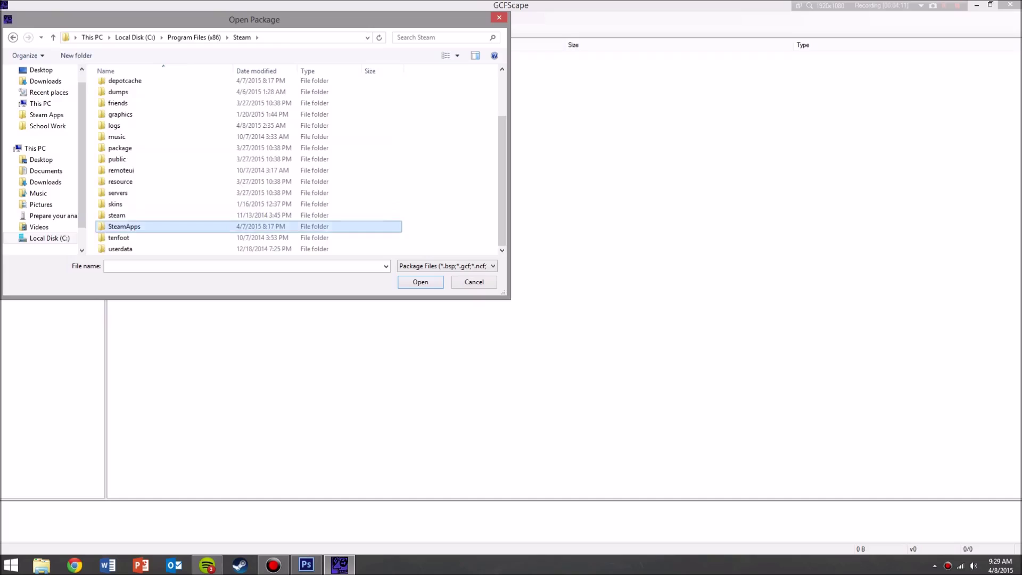
pyautogui.doubleClick(124, 226)
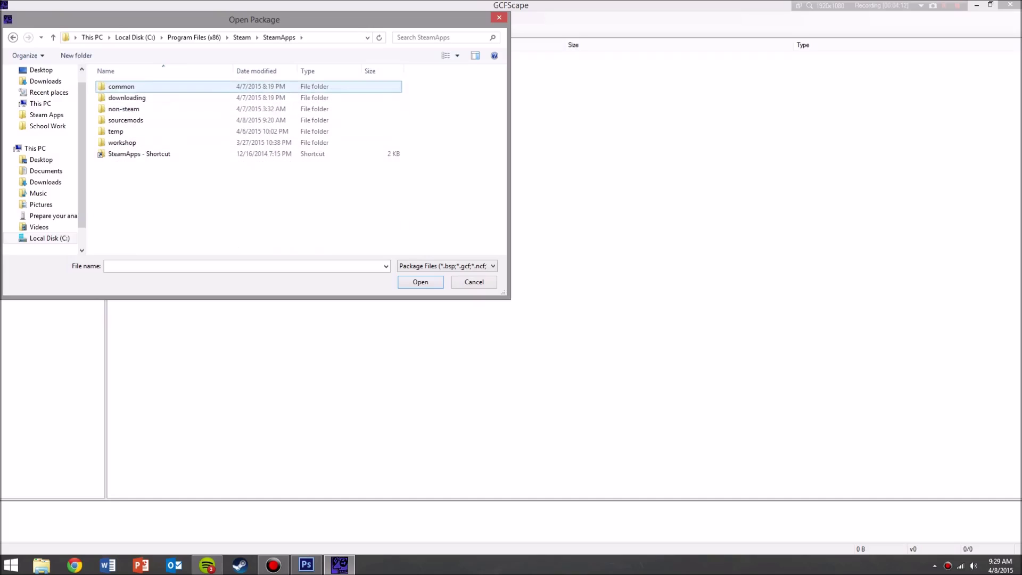
pyautogui.doubleClick(121, 86)
pyautogui.scroll(-4, 122, 89)
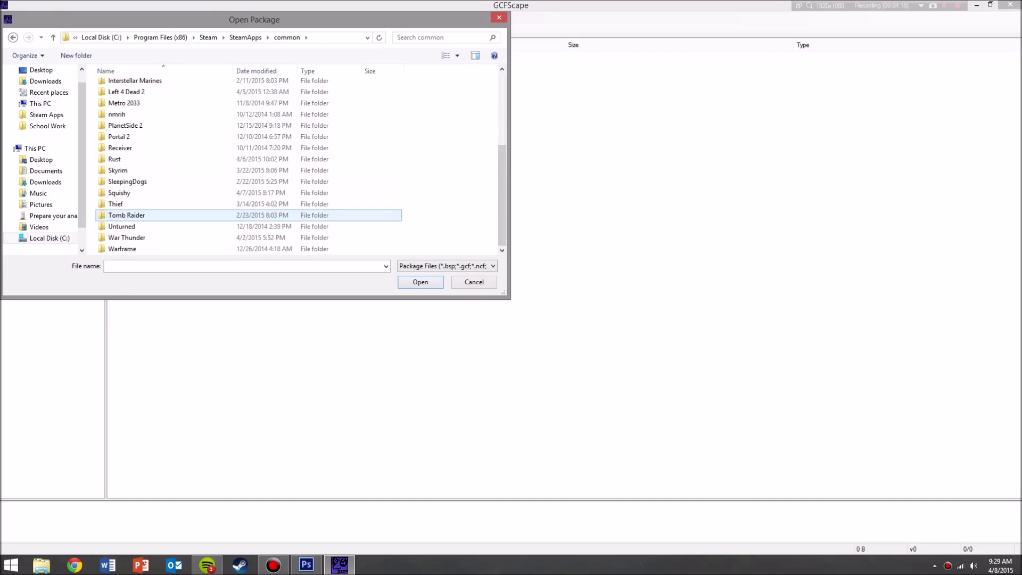
pyautogui.click(13, 37)
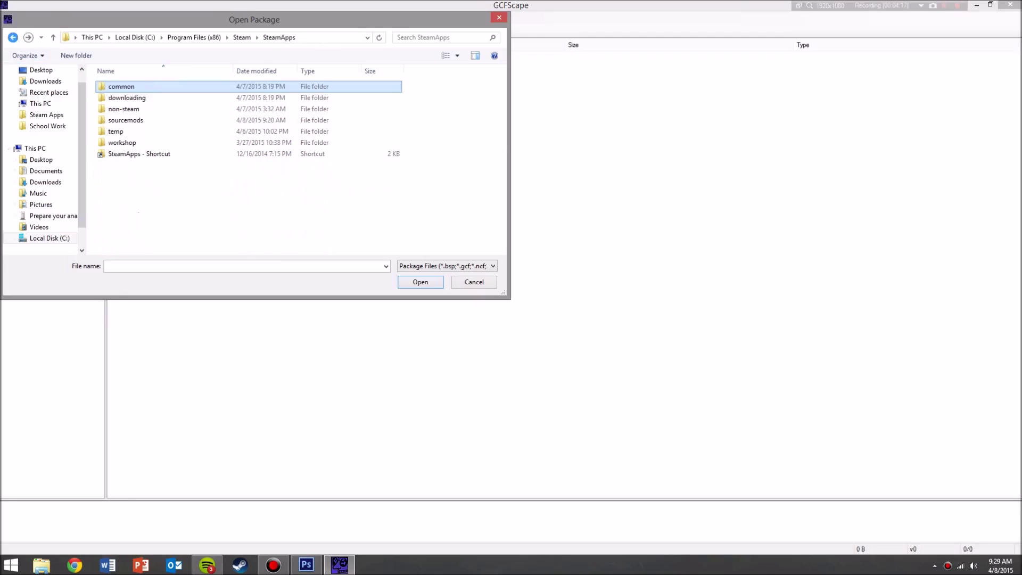
pyautogui.doubleClick(126, 120)
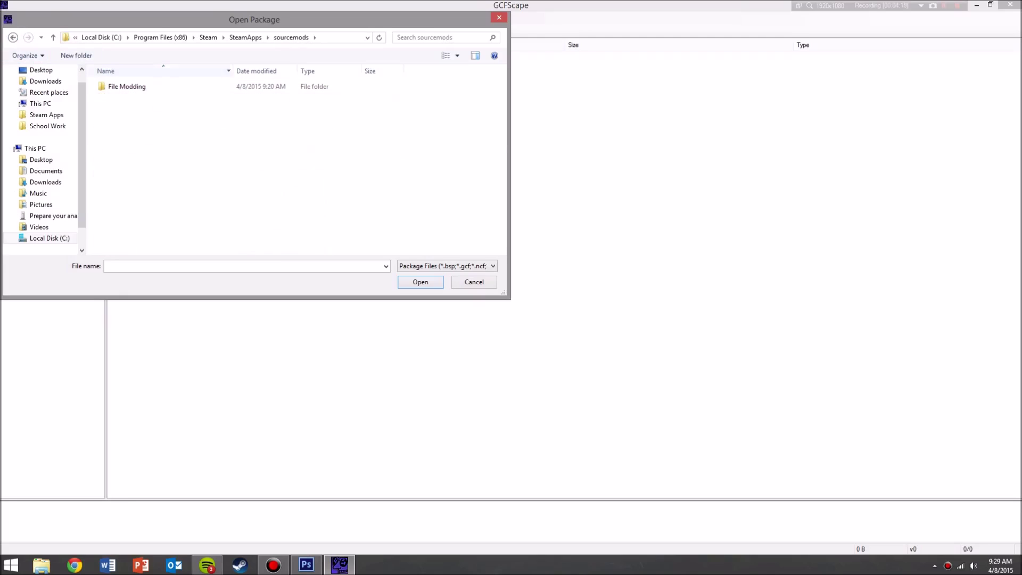
pyautogui.doubleClick(127, 87)
pyautogui.doubleClick(115, 87)
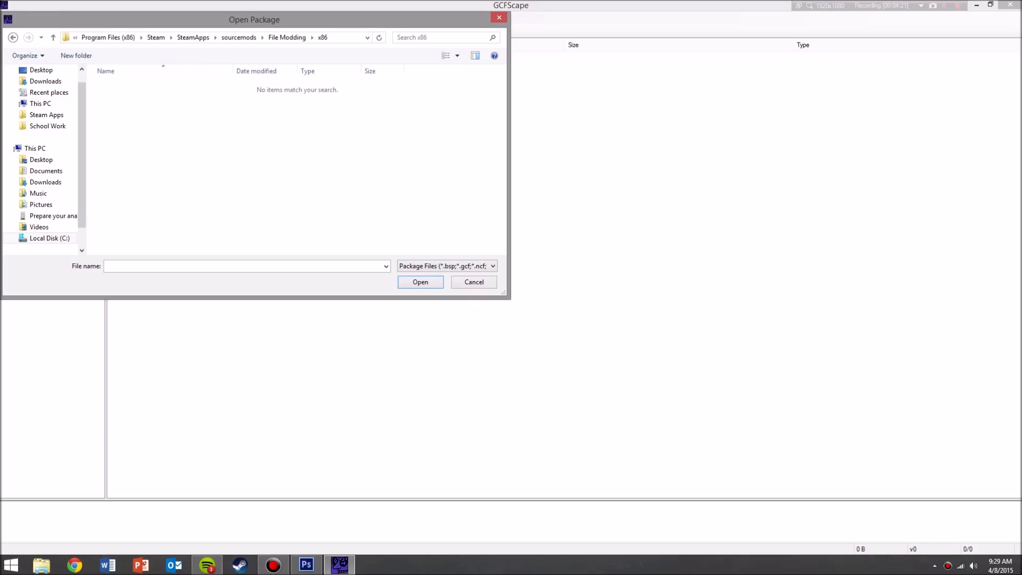
pyautogui.click(12, 38)
pyautogui.click(13, 37)
pyautogui.click(13, 37)
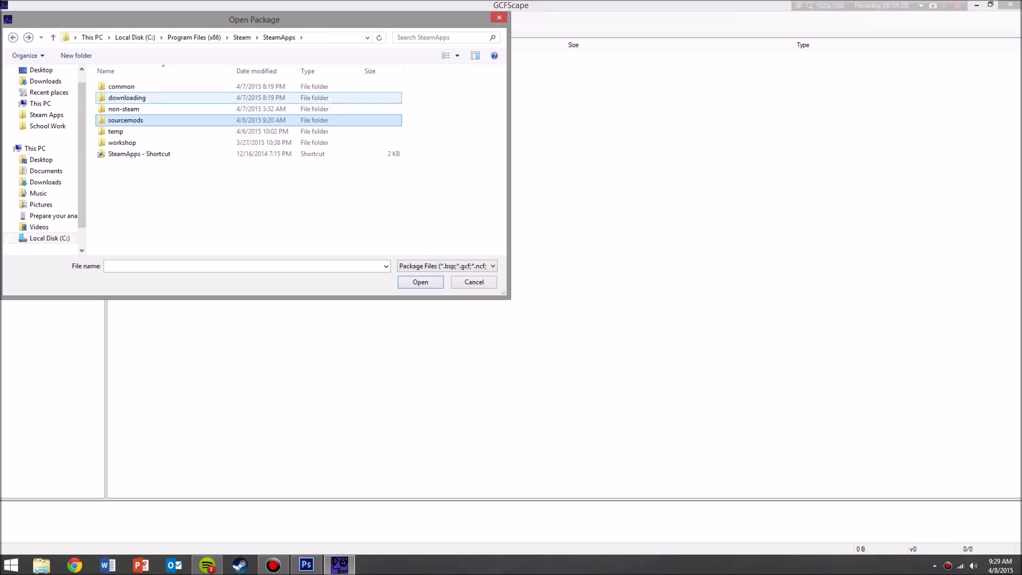
pyautogui.doubleClick(124, 109)
pyautogui.click(13, 37)
pyautogui.doubleClick(127, 98)
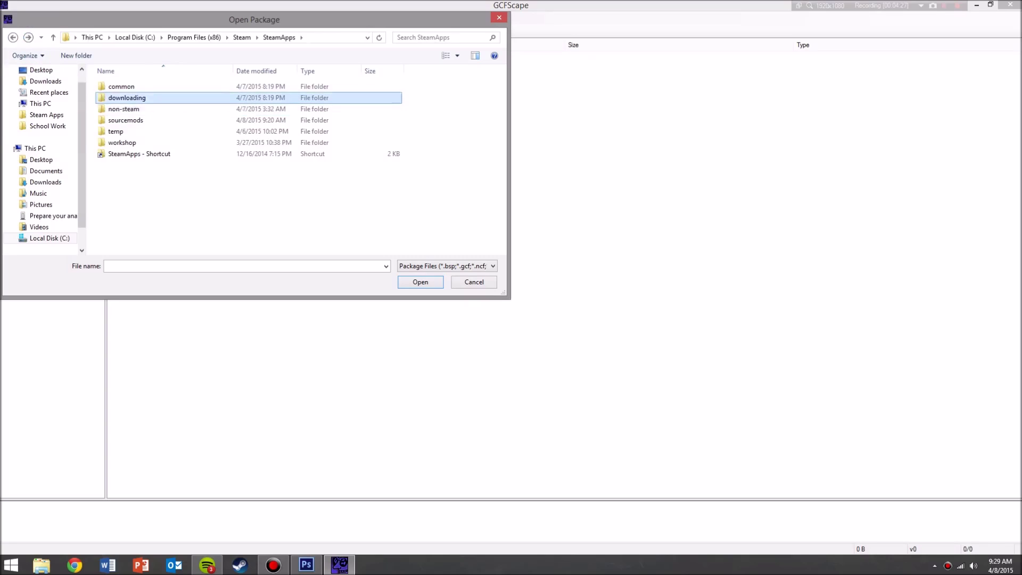
pyautogui.click(13, 38)
# Go into the common folder and open insurgency2 and its insurgency subfolder
pyautogui.doubleClick(121, 87)
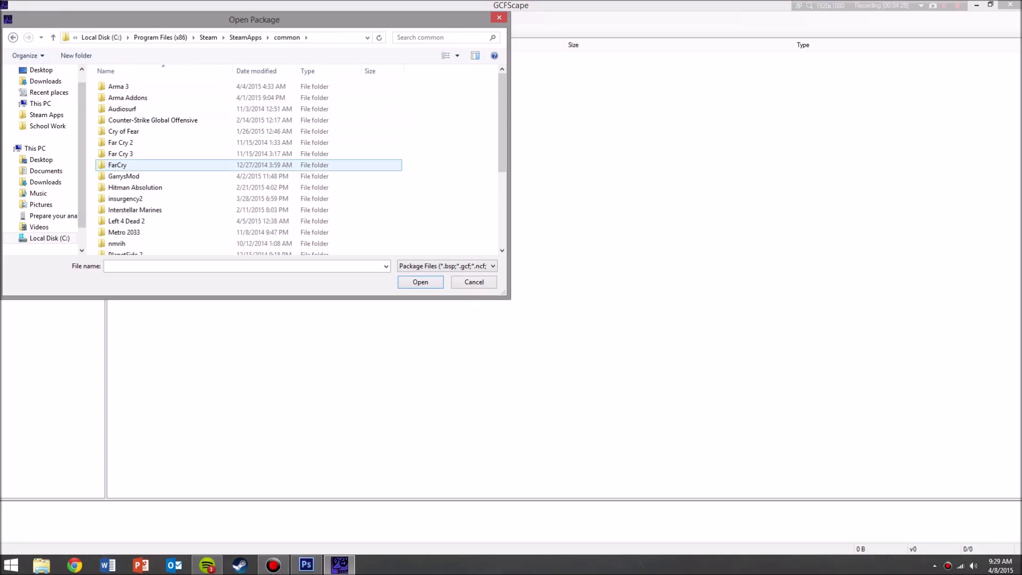
pyautogui.press('i')
pyautogui.scroll(-1, 128, 187)
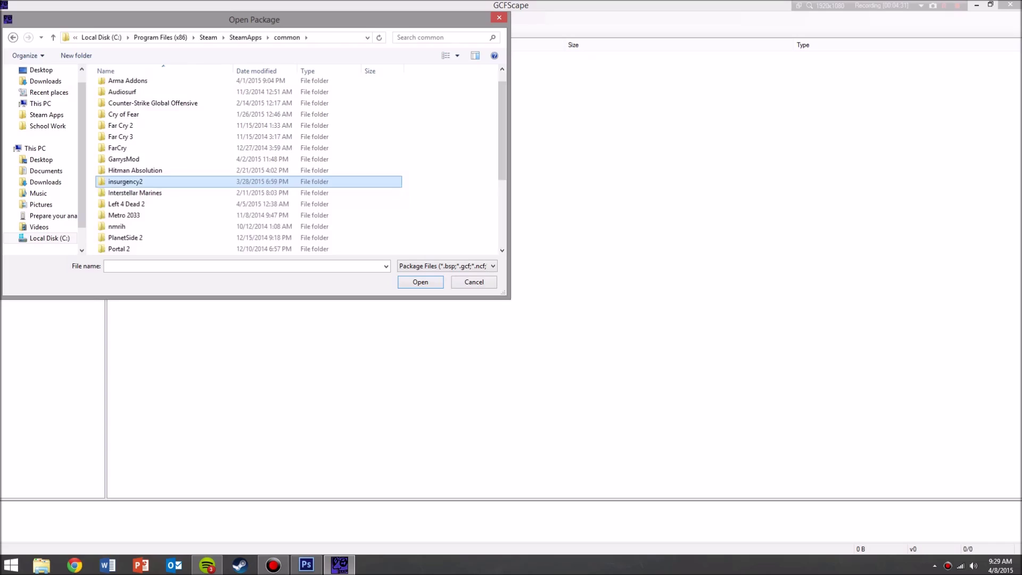
pyautogui.doubleClick(125, 184)
pyautogui.doubleClick(125, 143)
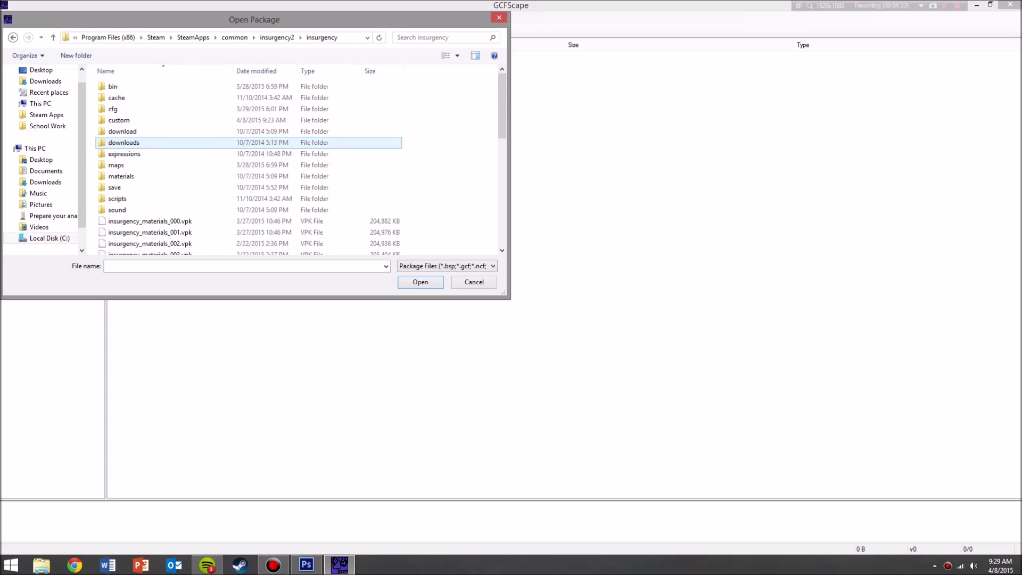
# Look through the subfolders and the materials and models VPK packages in the insurgency folder
pyautogui.press('Down')
pyautogui.press('Down')
pyautogui.press('Down')
pyautogui.press('Down')
pyautogui.press('Down')
pyautogui.press('Down')
pyautogui.press('Down')
pyautogui.press('Down')
pyautogui.press('Down')
pyautogui.press('Down')
pyautogui.press('Down')
pyautogui.press('Down')
pyautogui.press('Down')
pyautogui.press('Down')
pyautogui.press('Down')
pyautogui.press('Down')
pyautogui.press('Down')
pyautogui.press('Down')
pyautogui.press('Down')
pyautogui.press('Down')
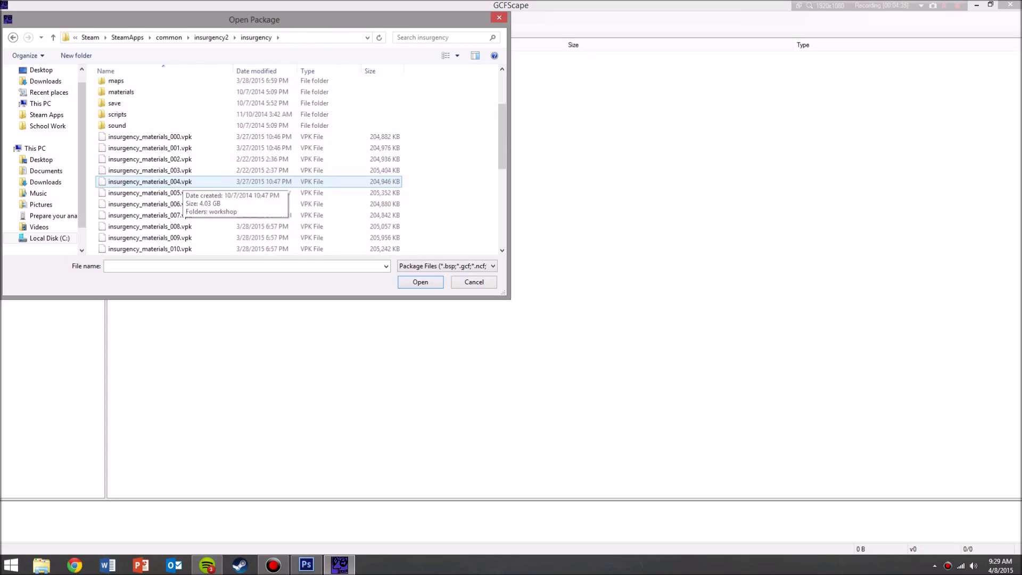
pyautogui.press('Up')
pyautogui.press('Up')
pyautogui.press('Up')
pyautogui.press('Up')
pyautogui.press('Up')
pyautogui.press('Up')
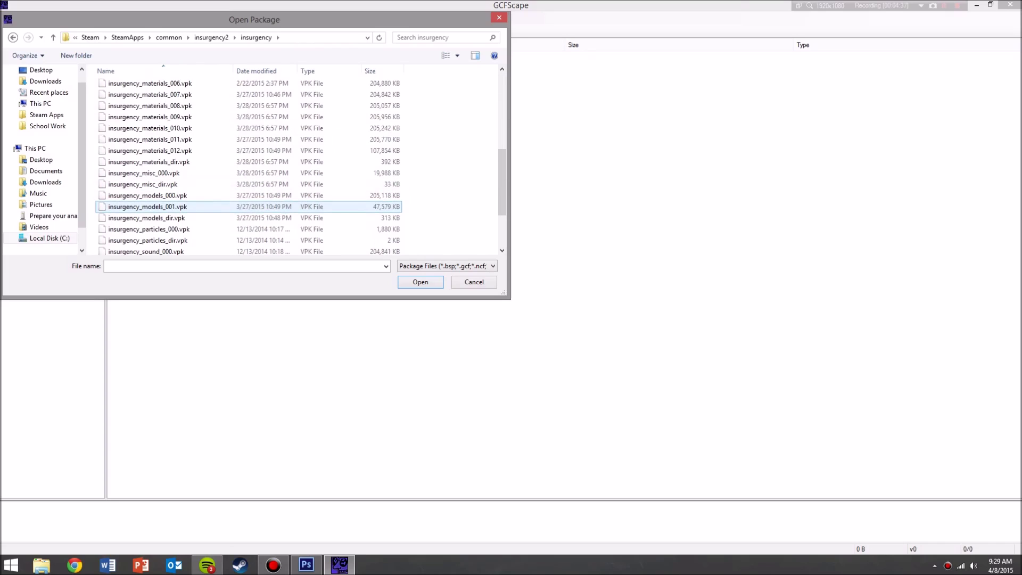
pyautogui.press('Up')
pyautogui.press('Up')
pyautogui.press('Up')
pyautogui.press('Up')
pyautogui.press('Up')
pyautogui.press('Up')
pyautogui.press('Up')
pyautogui.press('Up')
pyautogui.press('Up')
pyautogui.press('Up')
pyautogui.press('Up')
pyautogui.press('Up')
pyautogui.press('Up')
pyautogui.press('Up')
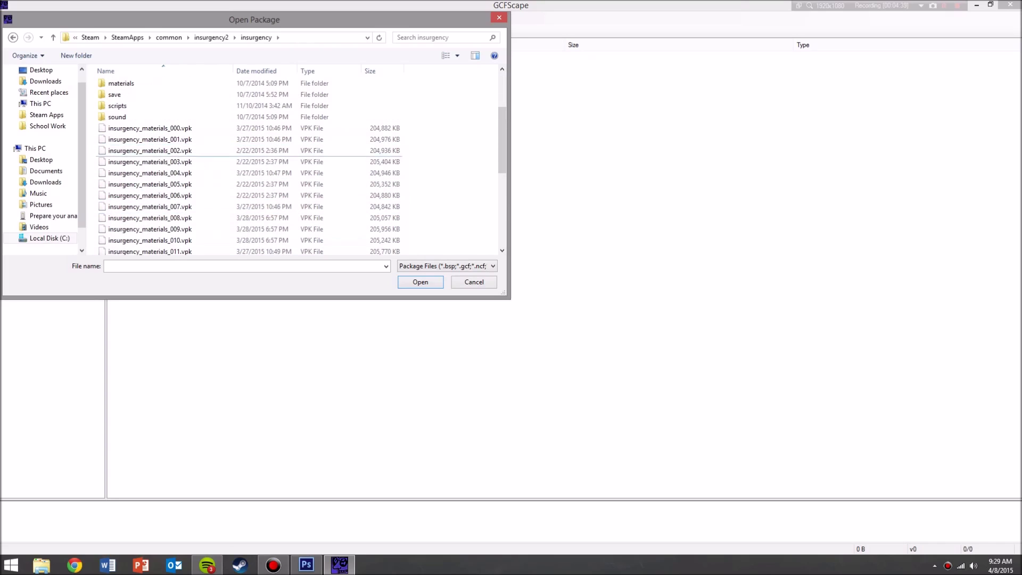
pyautogui.press('Up')
pyautogui.press('Up')
pyautogui.press('Up')
pyautogui.press('Up')
pyautogui.press('Up')
pyautogui.press('Up')
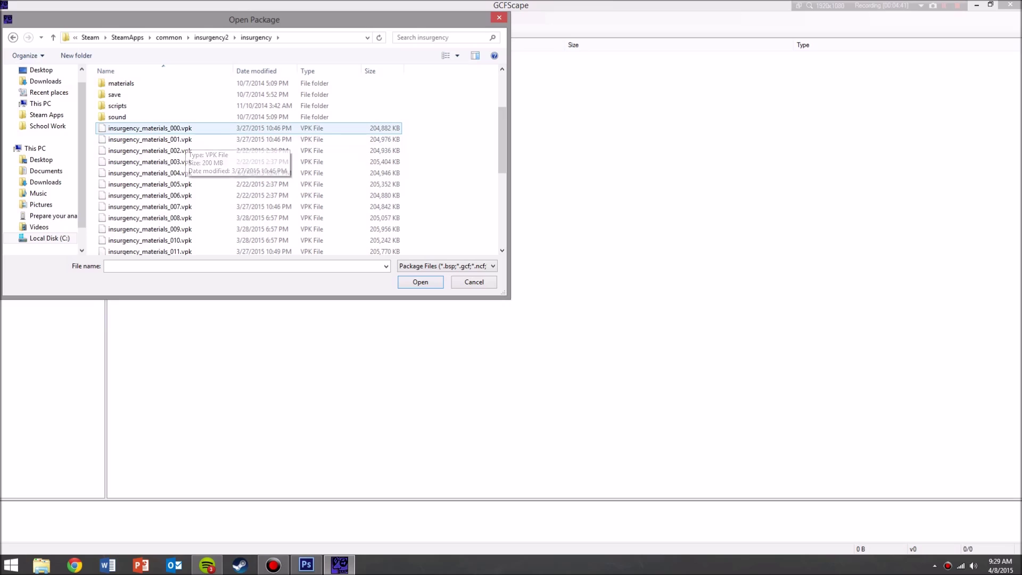
pyautogui.press('Up')
pyautogui.press('Up')
pyautogui.press('Up')
pyautogui.press('Up')
pyautogui.press('Up')
pyautogui.press('Up')
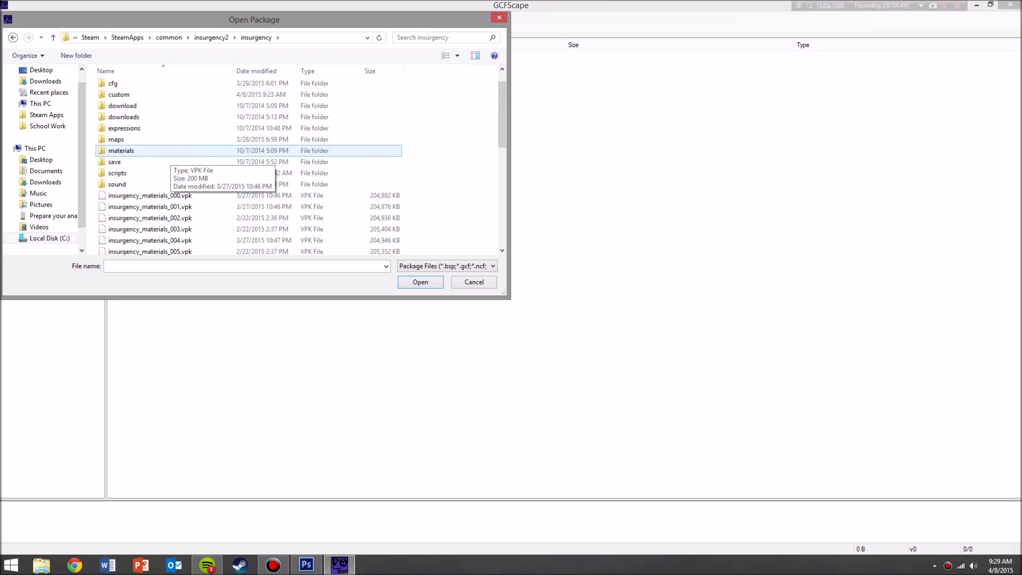
# Enter the custom folder and open the package BF4 M145 Reticle for C79.vpk
pyautogui.press('Up')
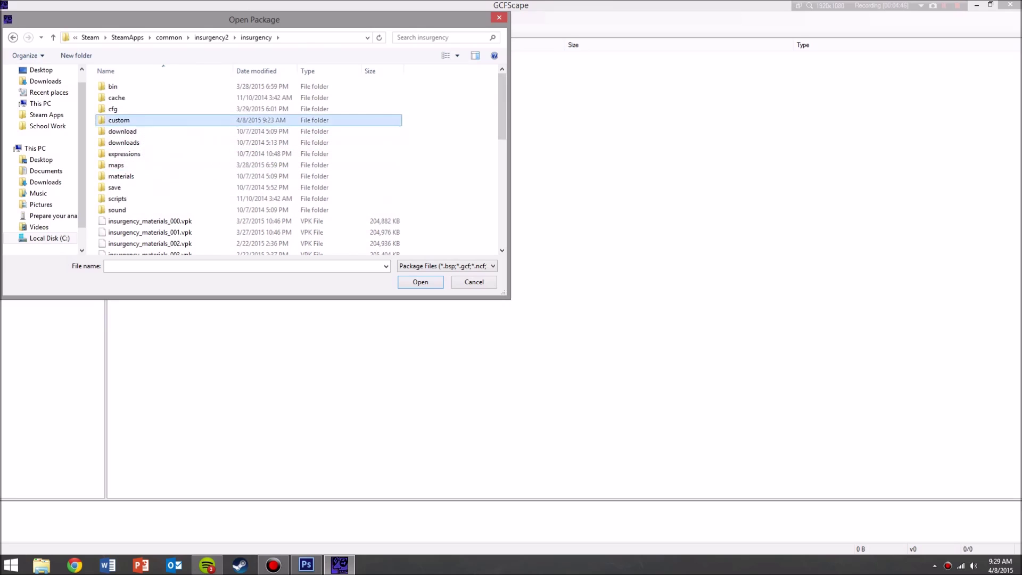
pyautogui.press('Return')
pyautogui.press('Down')
pyautogui.press('Down')
pyautogui.press('Down')
pyautogui.scroll(-3, 213, 160)
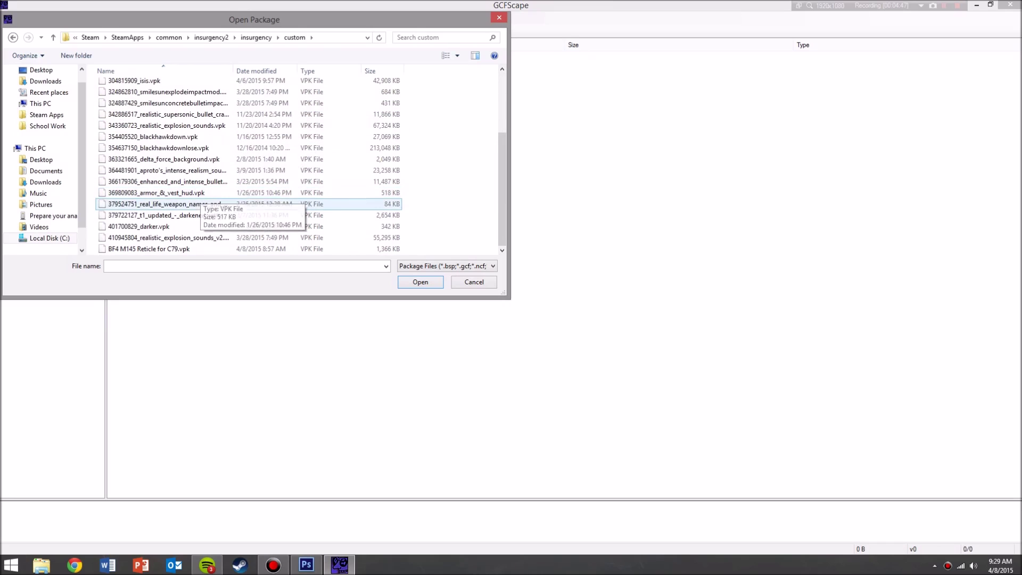
pyautogui.click(149, 249)
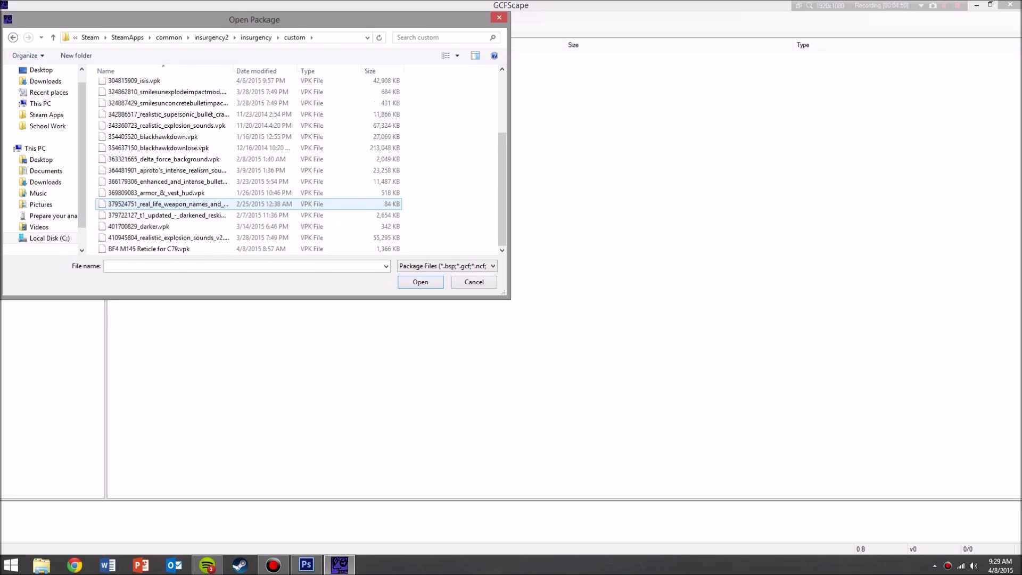
pyautogui.click(255, 249)
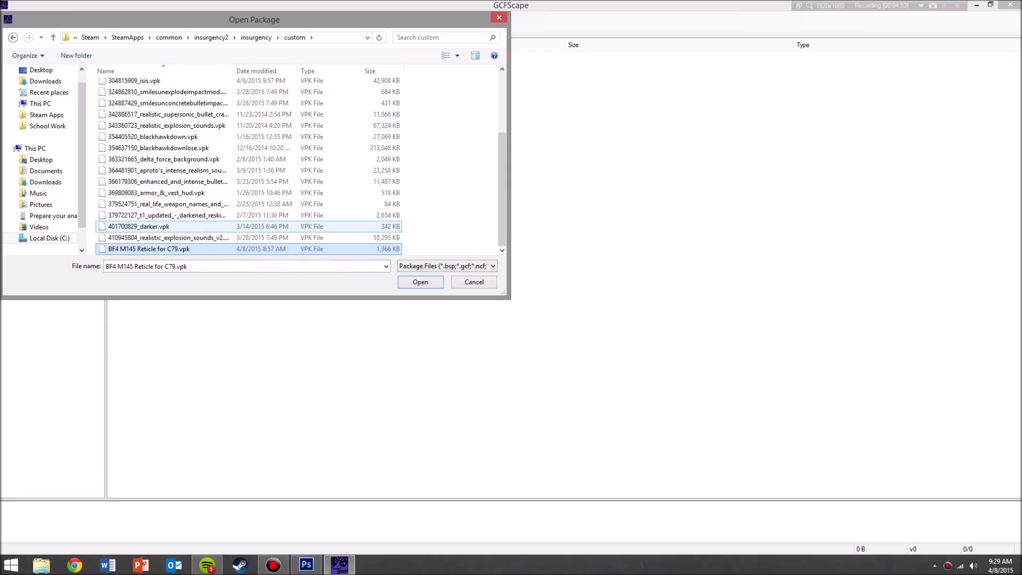
pyautogui.scroll(3, 160, 219)
pyautogui.scroll(1, 160, 217)
pyautogui.scroll(-3, 160, 154)
pyautogui.doubleClick(160, 248)
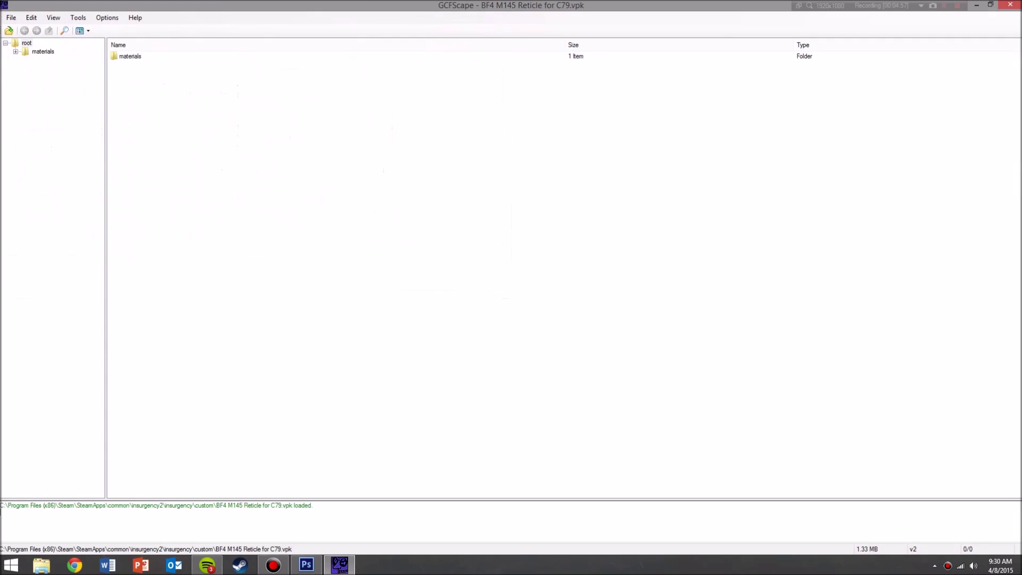
# Examine the package's folder structure through materials, models, weapons and optics down to elcan_reticule.vtf
pyautogui.doubleClick(43, 51)
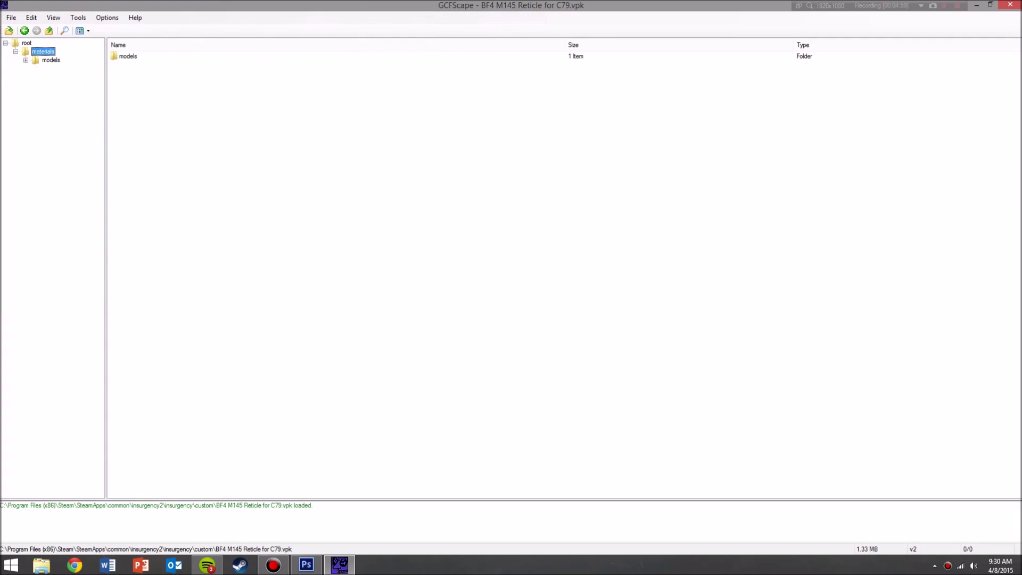
pyautogui.doubleClick(128, 56)
pyautogui.doubleClick(128, 56)
pyautogui.doubleClick(128, 56)
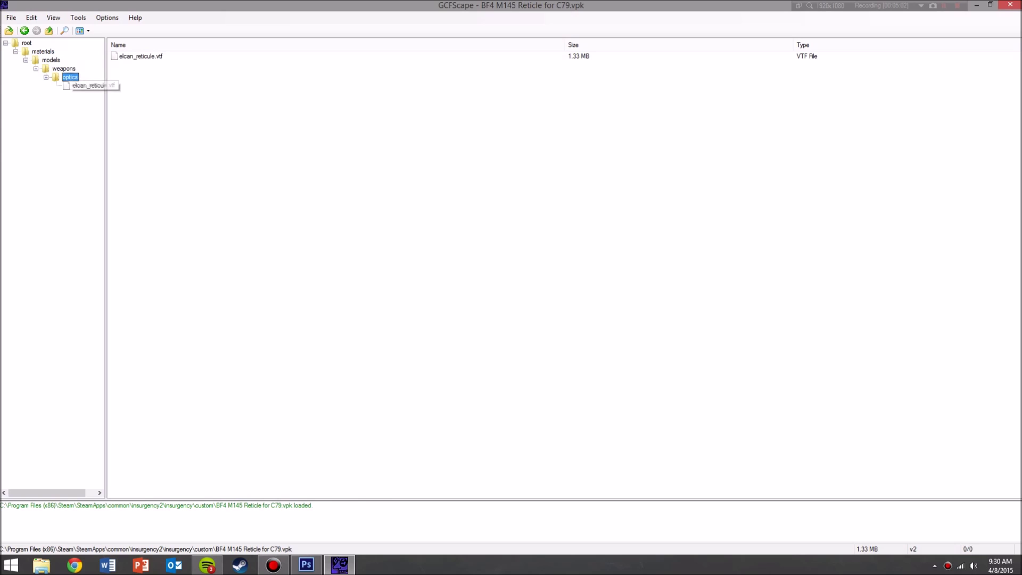
pyautogui.click(87, 85)
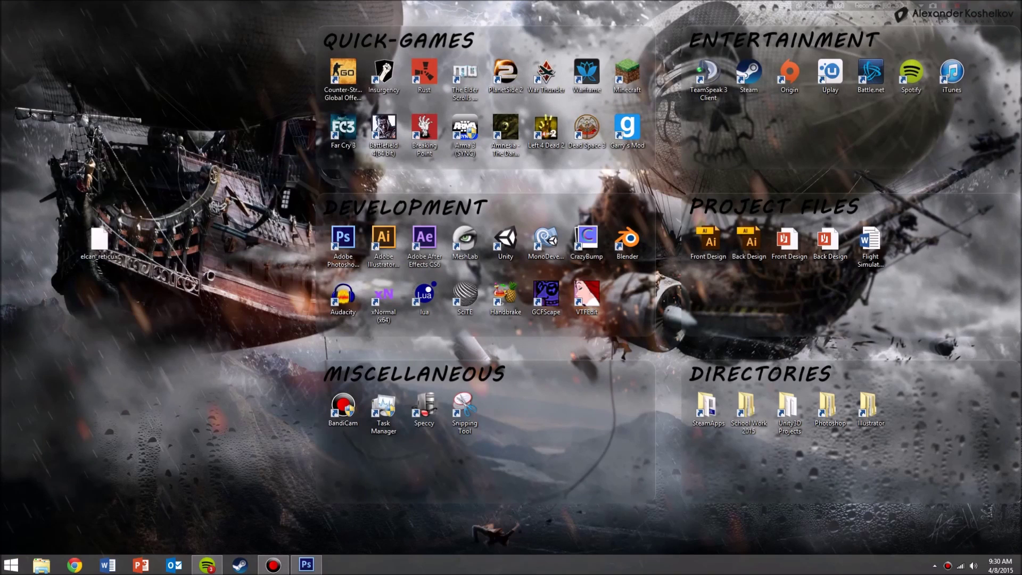
# Open elcan_reticule.vtf from the desktop in VTFEdit and view the centre of the reticle
pyautogui.doubleClick(587, 293)
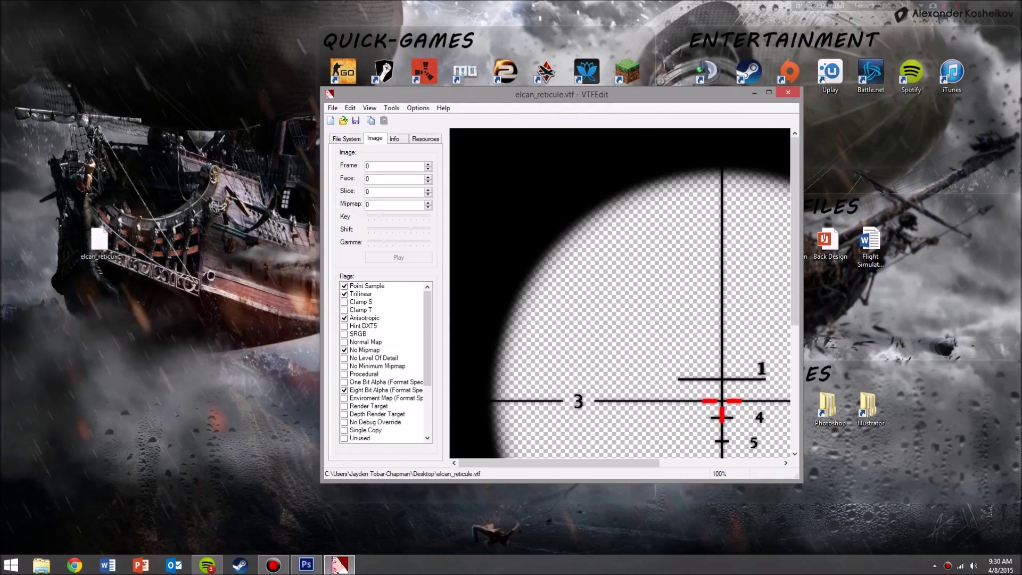
pyautogui.moveTo(546, 463); pyautogui.dragTo(612, 462)
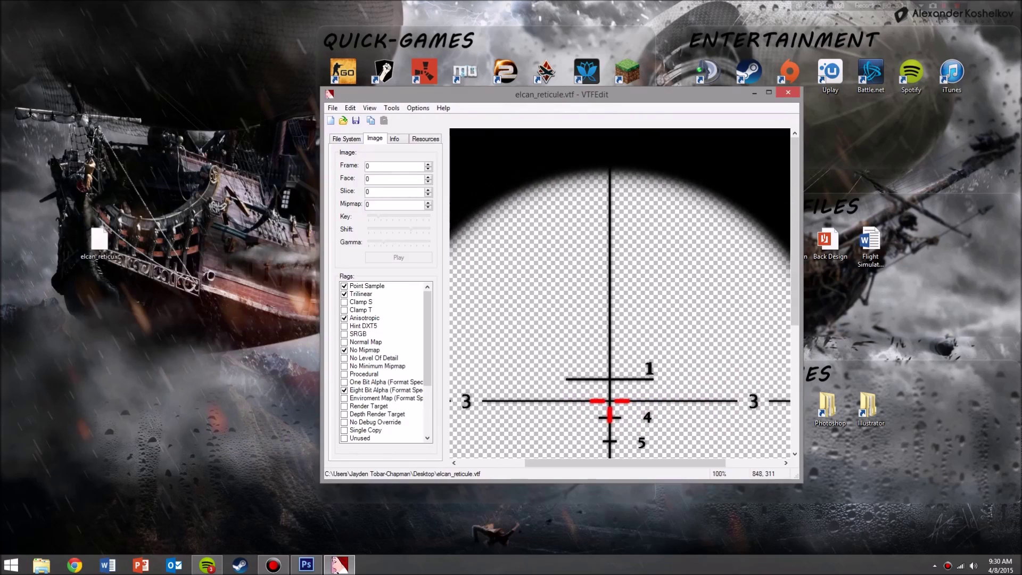
pyautogui.moveTo(795, 293); pyautogui.dragTo(795, 346)
# Export the reticle texture to the Desktop as a PNG file named elcan_reticule
pyautogui.click(333, 108)
pyautogui.press('Up')
pyautogui.press('Up')
pyautogui.press('Up')
pyautogui.press('Up')
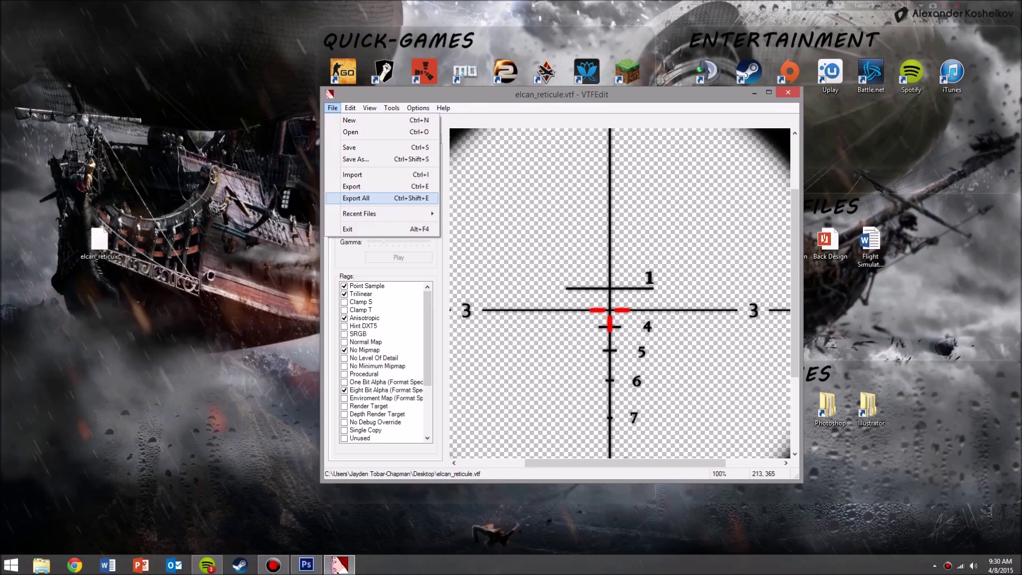
pyautogui.press('Return')
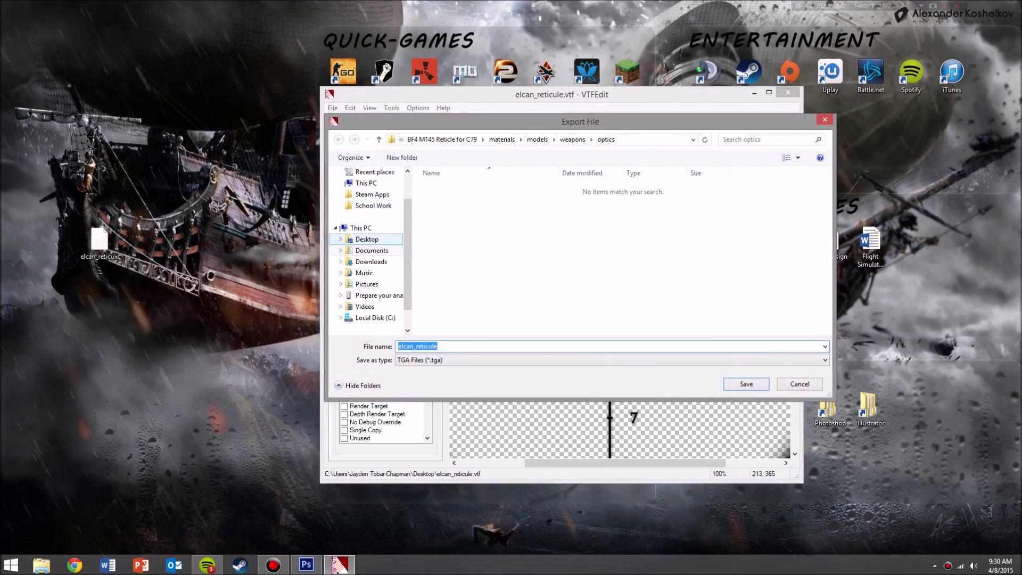
pyautogui.click(367, 239)
pyautogui.click(479, 361)
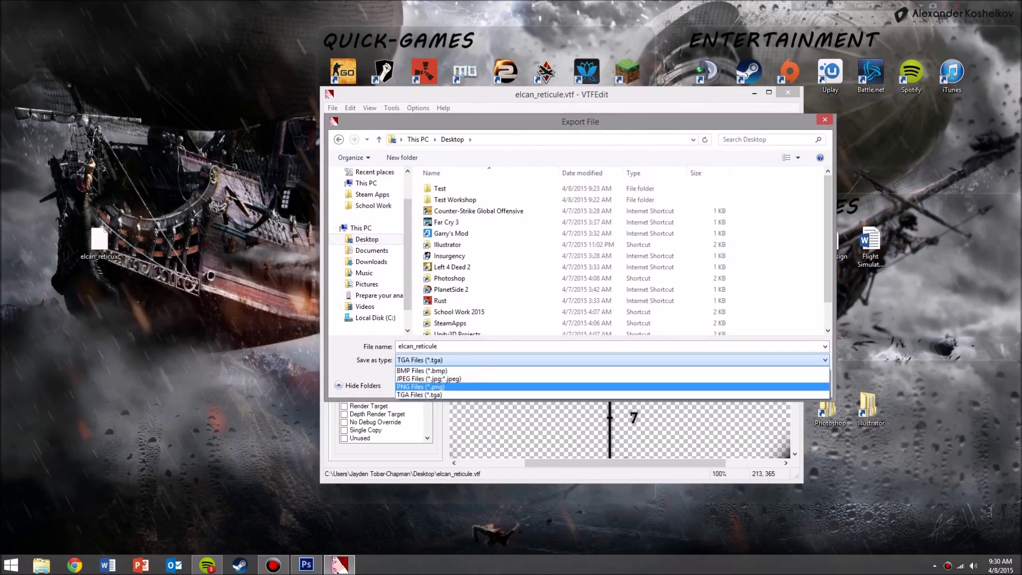
pyautogui.click(453, 387)
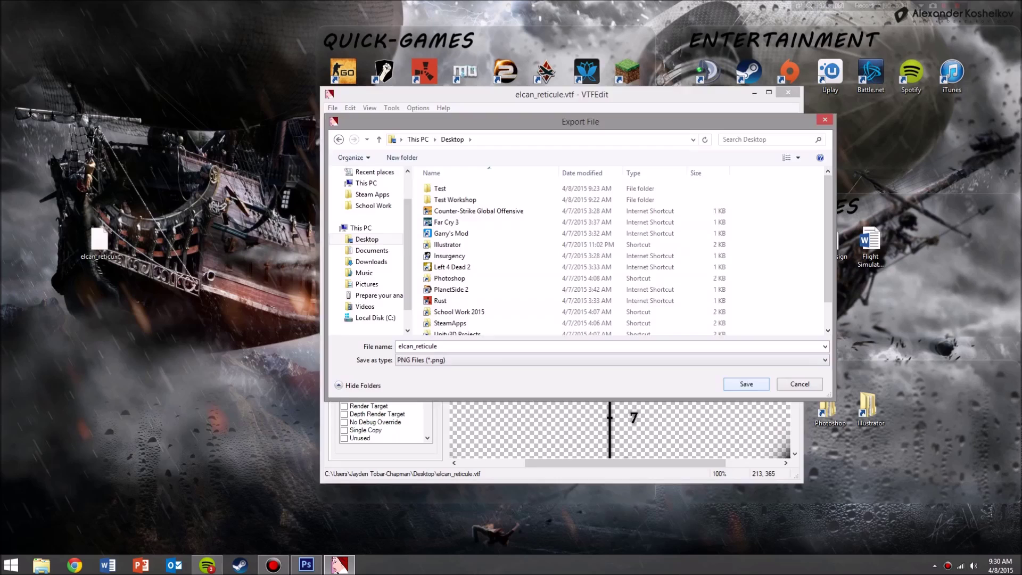
pyautogui.press('Return')
# Move the exported elcan_reticule image to a free spot on the desktop and open it in Windows Photo Viewer
pyautogui.moveTo(17, 18); pyautogui.dragTo(221, 294)
pyautogui.doubleClick(221, 294)
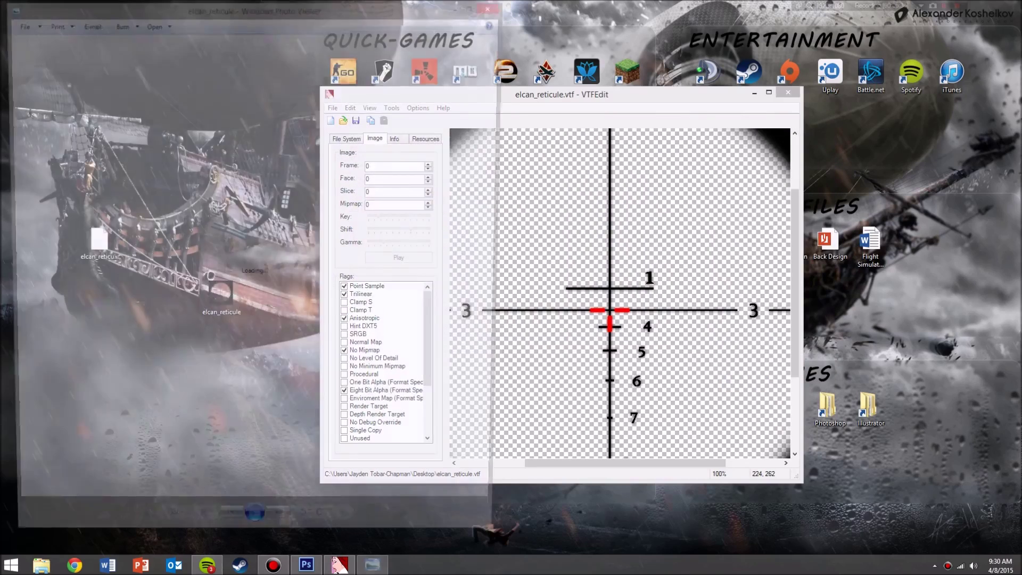